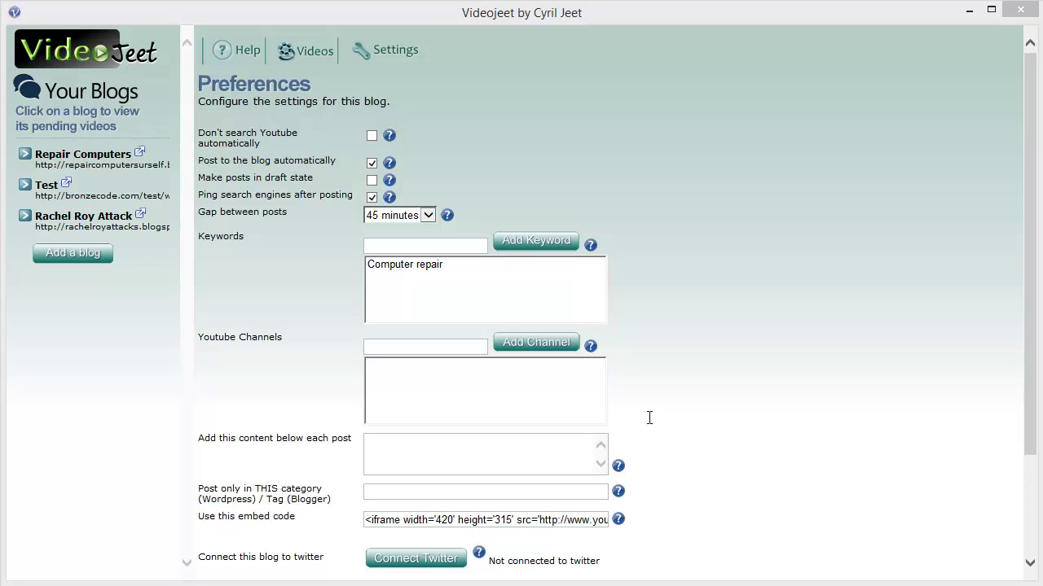
Select the Repair Computers blog in the sidebar and open its Settings (Preferences) page
{"action": "left_click", "coordinate": [114, 165]}
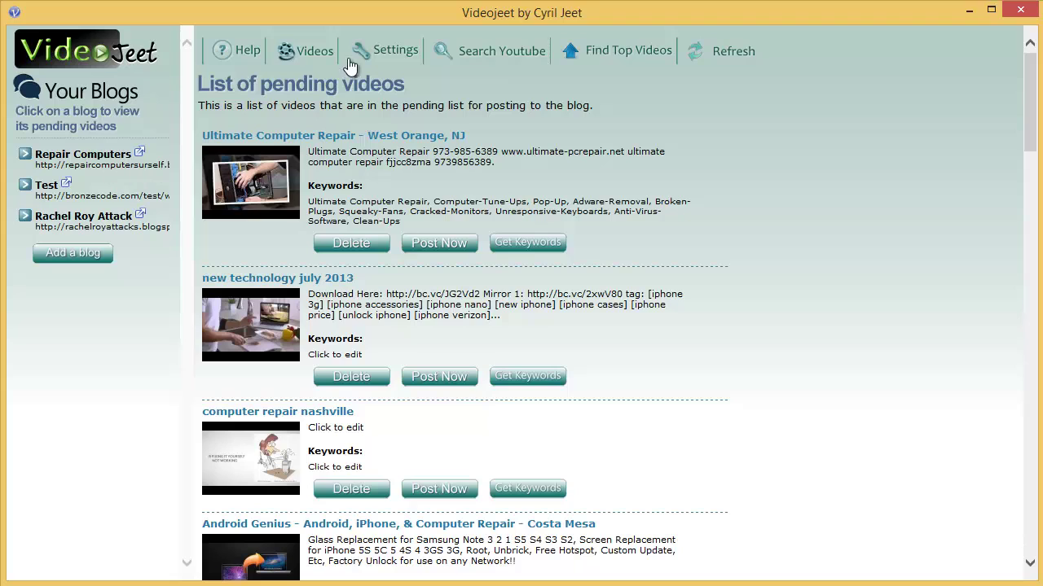
{"action": "left_click", "coordinate": [392, 53]}
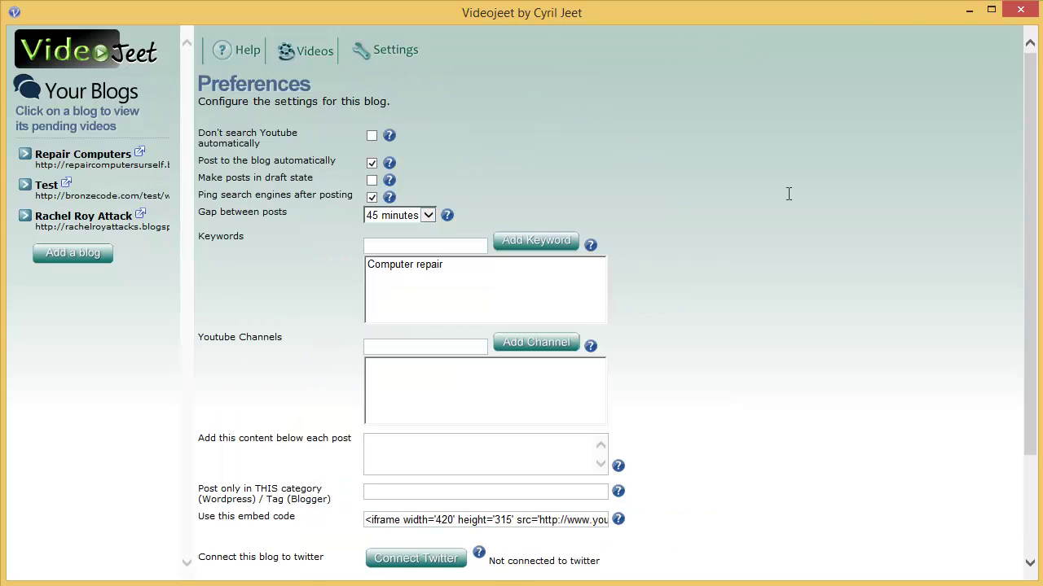
{"action": "scroll", "coordinate": [812, 395], "scroll_direction": "down", "scroll_amount": 3}
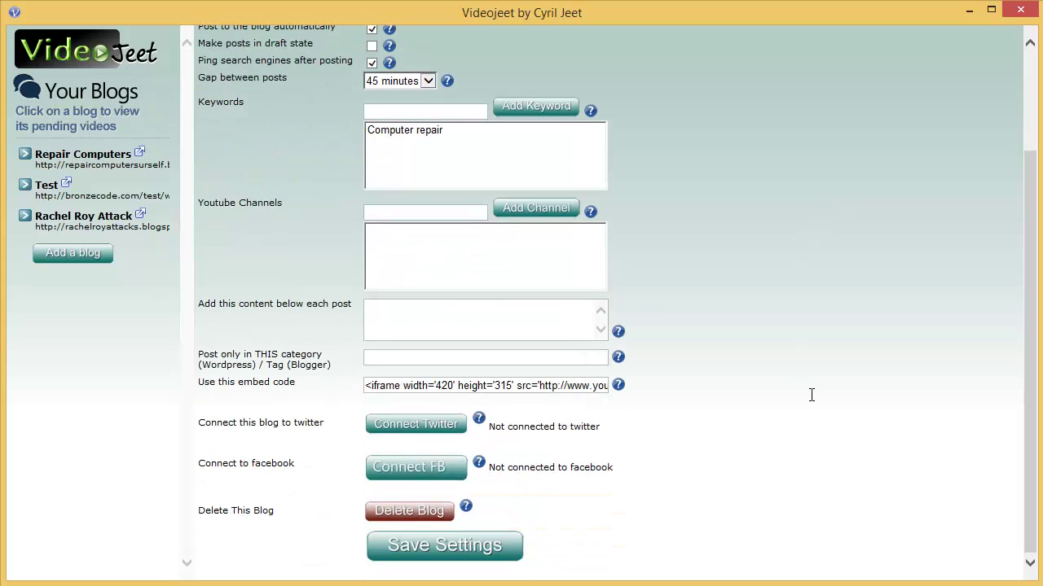
{"action": "scroll", "coordinate": [811, 395], "scroll_direction": "up", "scroll_amount": 3}
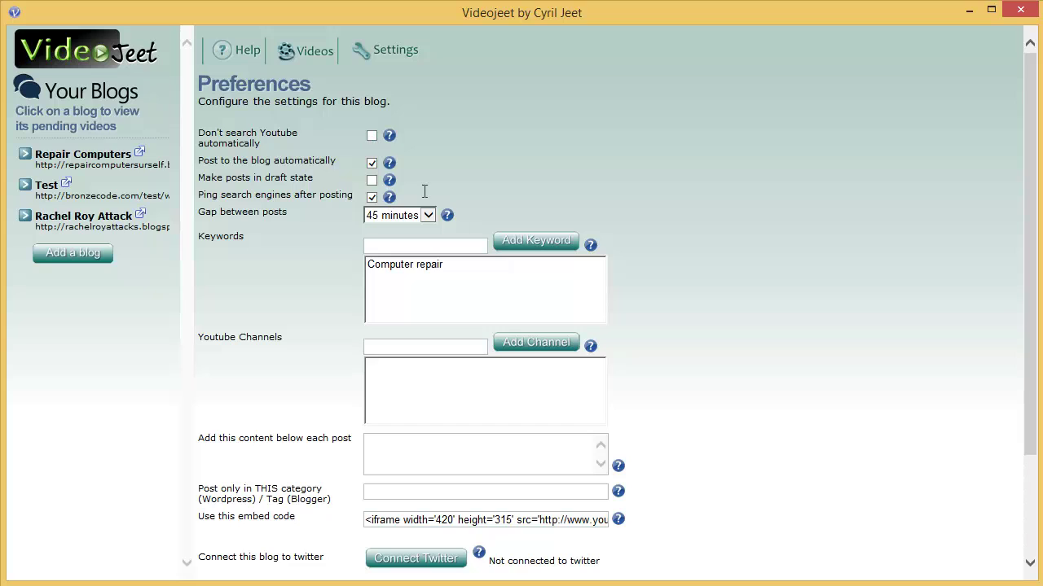
{"action": "scroll", "coordinate": [422, 290], "scroll_direction": "down", "scroll_amount": 4}
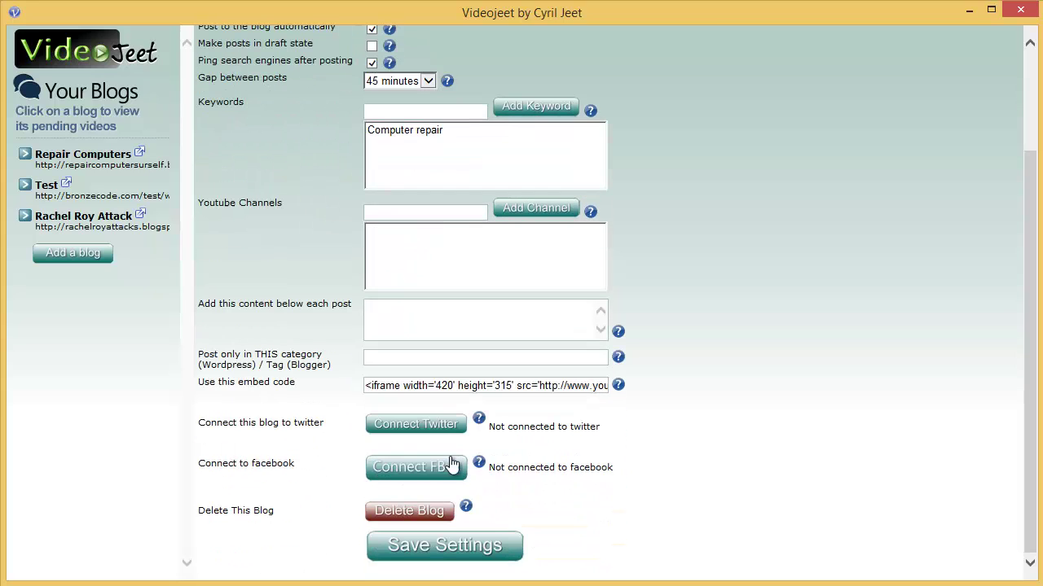
{"action": "scroll", "coordinate": [480, 474], "scroll_direction": "up", "scroll_amount": 1}
{"action": "scroll", "coordinate": [480, 473], "scroll_direction": "up", "scroll_amount": 3}
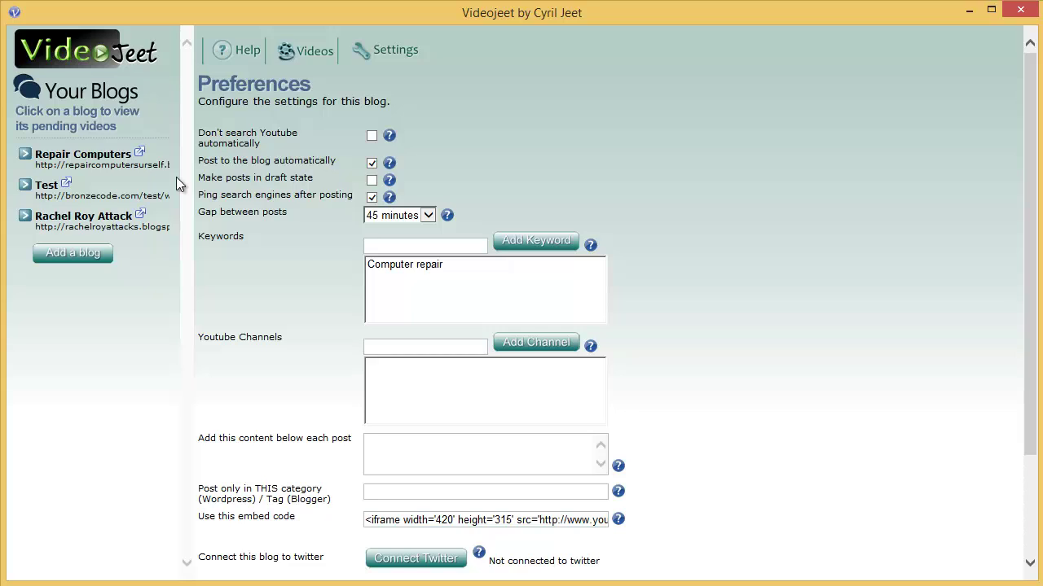
Select the Computer repair keyword, look over the pending videos, then return to Preferences
{"action": "left_click", "coordinate": [430, 268]}
{"action": "left_click", "coordinate": [307, 50]}
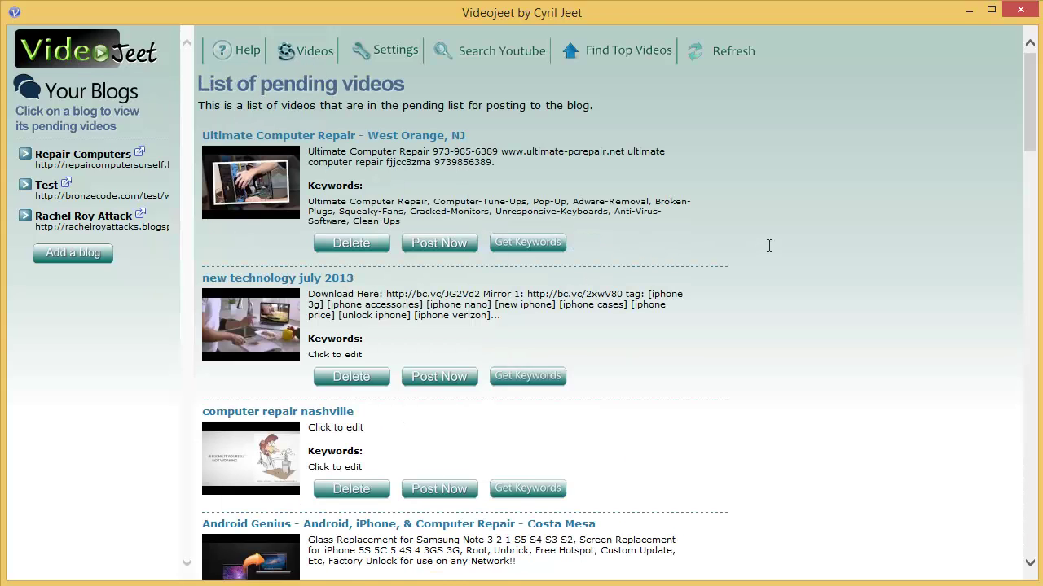
{"action": "scroll", "coordinate": [768, 246], "scroll_direction": "down", "scroll_amount": 3}
{"action": "scroll", "coordinate": [769, 256], "scroll_direction": "up", "scroll_amount": 3}
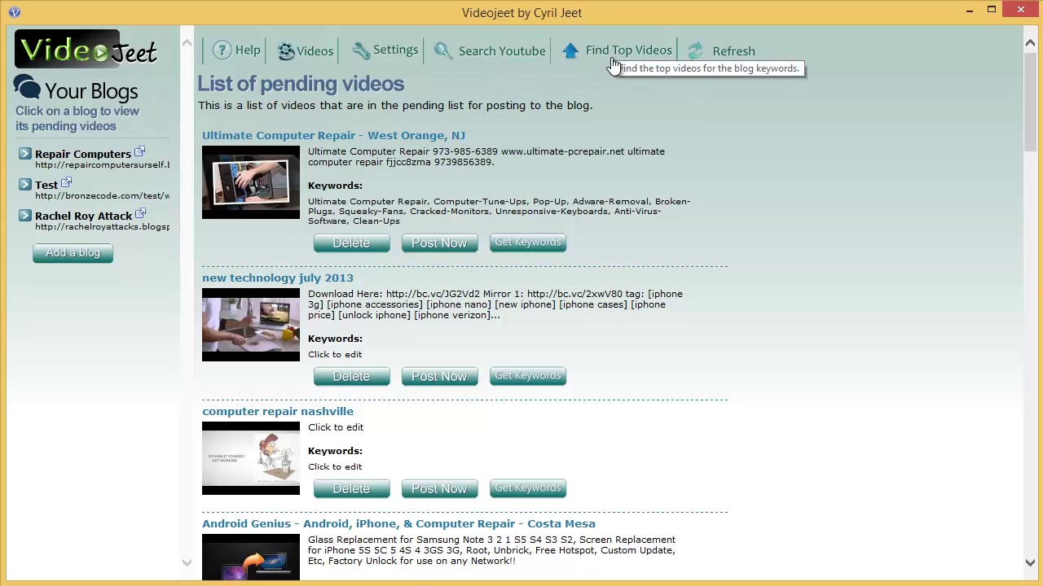
{"action": "left_click", "coordinate": [407, 56]}
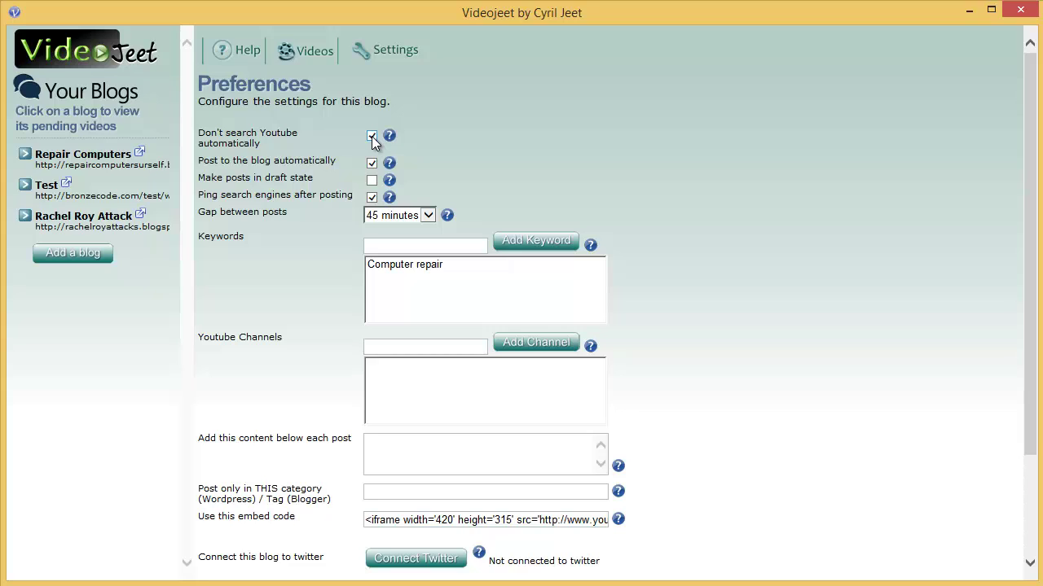
Turn off Don't search Youtube and scroll through the blog's pending videos list
{"action": "left_click", "coordinate": [372, 136]}
{"action": "mouse_move", "coordinate": [390, 169]}
{"action": "left_click", "coordinate": [323, 47]}
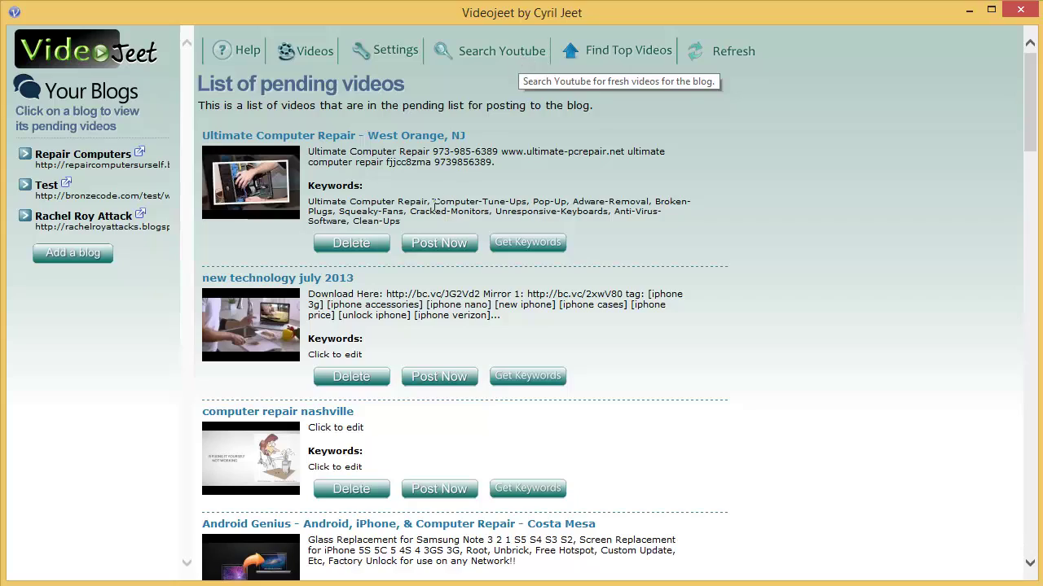
{"action": "scroll", "coordinate": [835, 255], "scroll_direction": "down", "scroll_amount": 10}
{"action": "scroll", "coordinate": [570, 318], "scroll_direction": "down", "scroll_amount": 10}
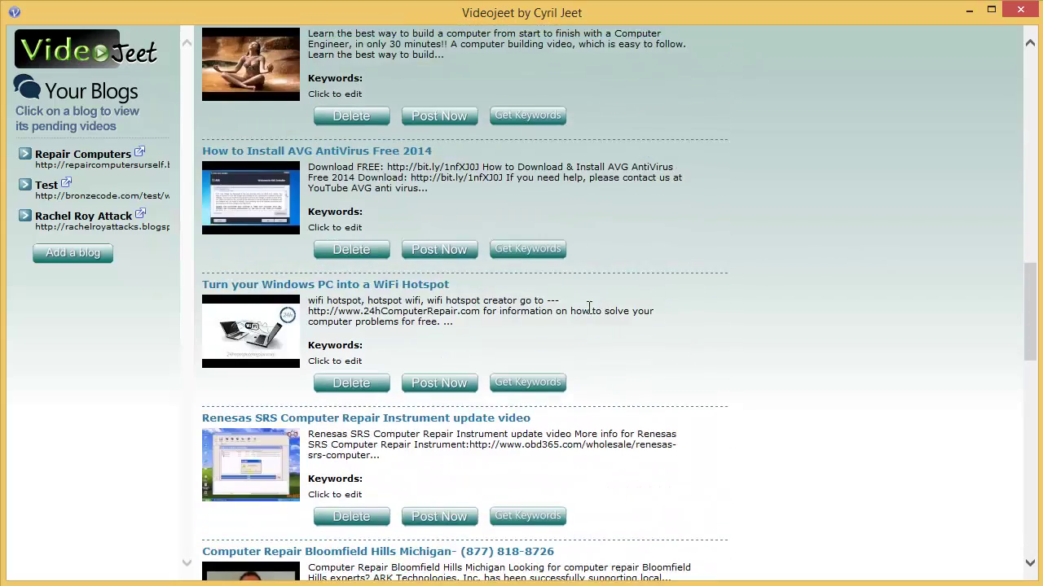
{"action": "scroll", "coordinate": [557, 311], "scroll_direction": "up", "scroll_amount": 4}
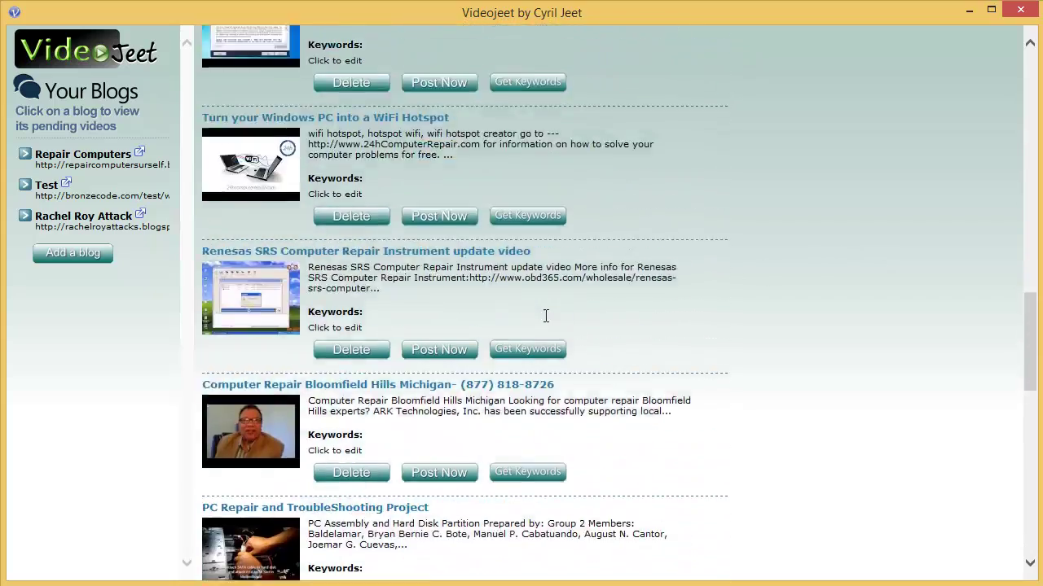
{"action": "scroll", "coordinate": [545, 317], "scroll_direction": "up", "scroll_amount": 4}
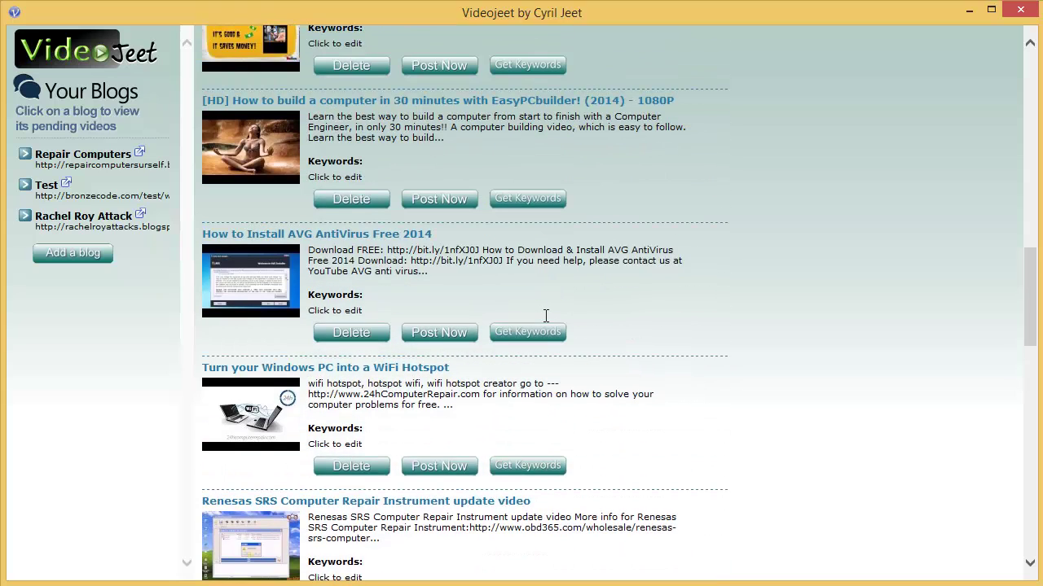
{"action": "scroll", "coordinate": [545, 316], "scroll_direction": "up", "scroll_amount": 4}
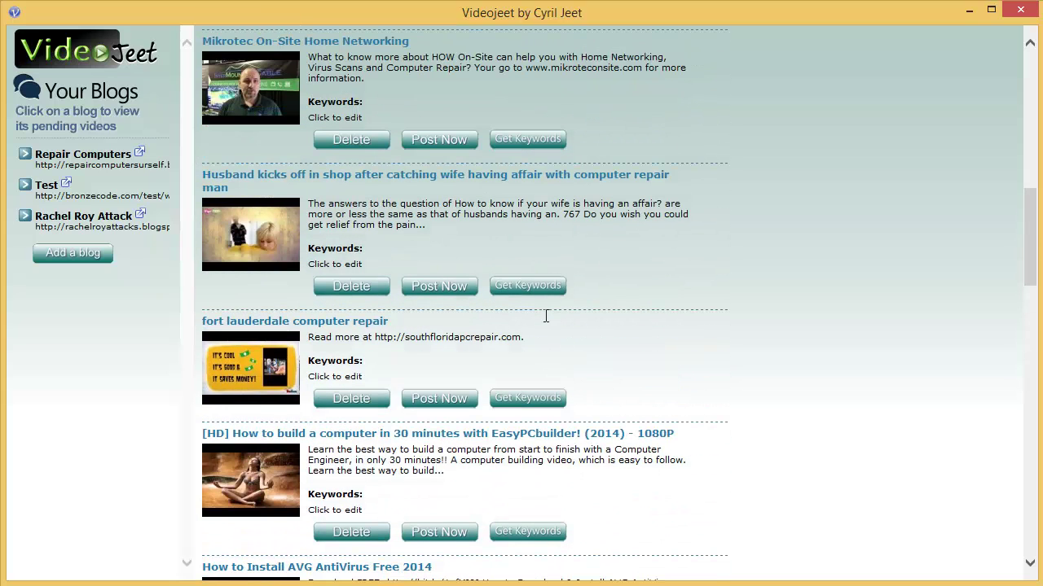
{"action": "scroll", "coordinate": [373, 326], "scroll_direction": "up", "scroll_amount": 4}
{"action": "scroll", "coordinate": [407, 350], "scroll_direction": "down", "scroll_amount": 5}
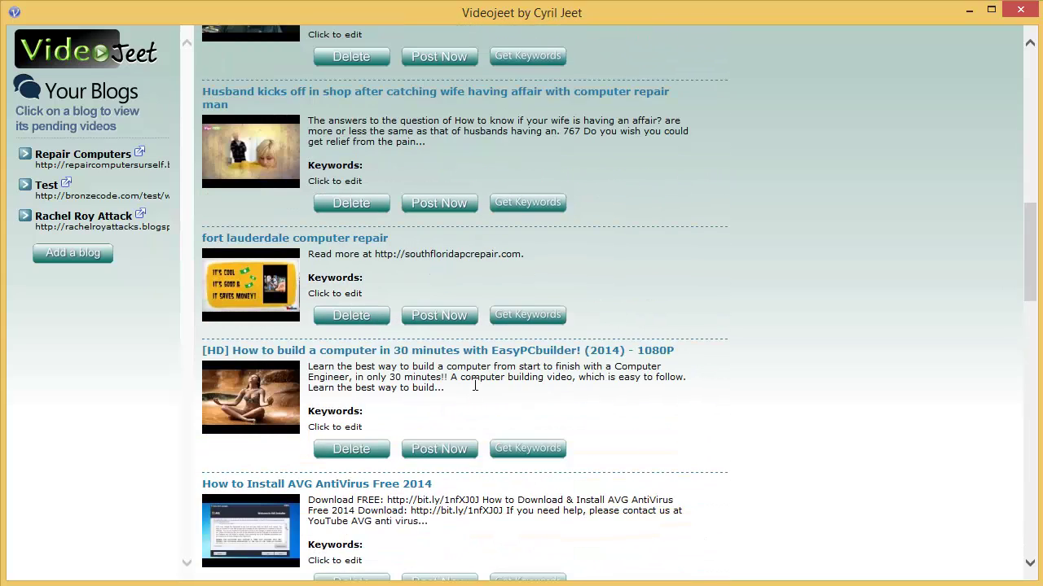
Delete the fort lauderdale computer repair and How to build a computer videos from the list
{"action": "left_click", "coordinate": [373, 316]}
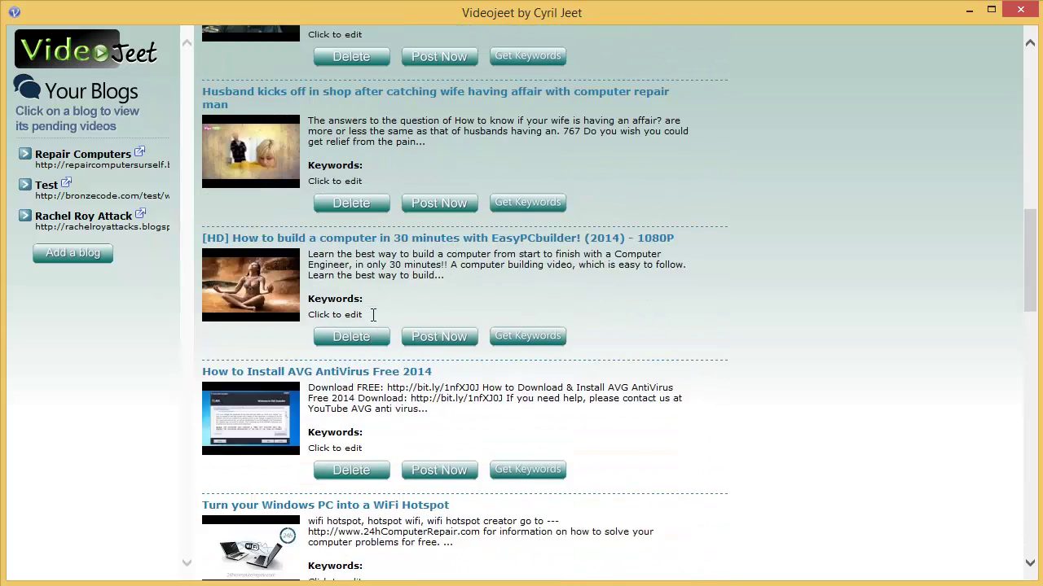
{"action": "left_click", "coordinate": [371, 338]}
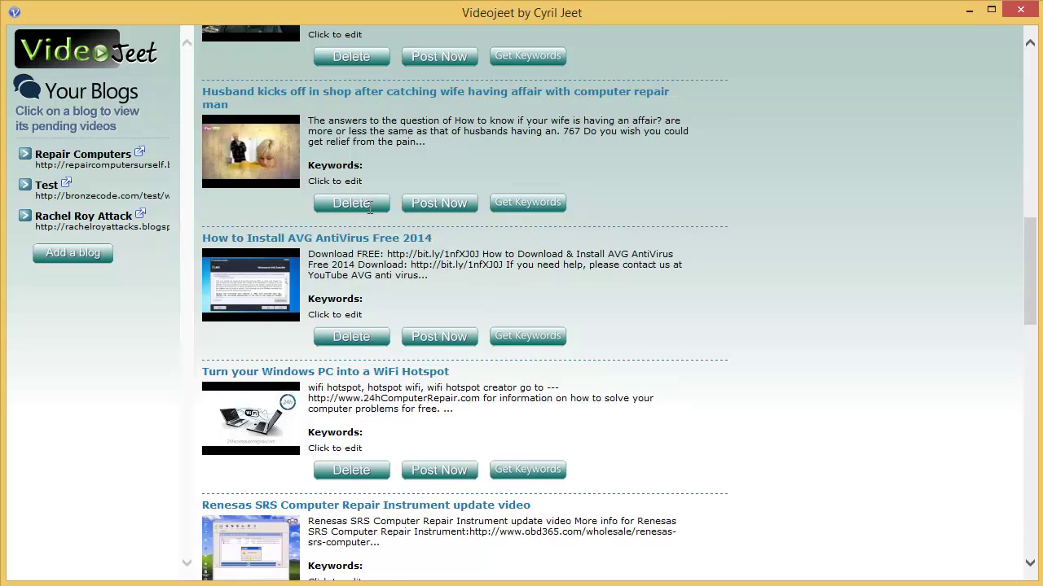
{"action": "scroll", "coordinate": [435, 284], "scroll_direction": "up", "scroll_amount": 4}
{"action": "scroll", "coordinate": [435, 284], "scroll_direction": "up", "scroll_amount": 5}
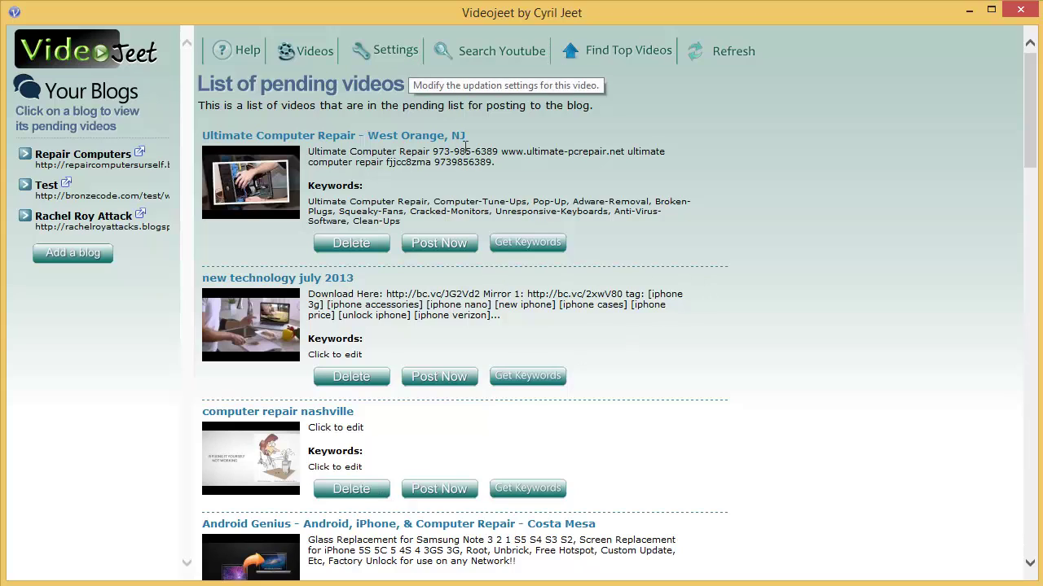
Switch to the pending videos list, now starting with Ultimate Computer Repair - West Orange, NJ
{"action": "left_click", "coordinate": [403, 52]}
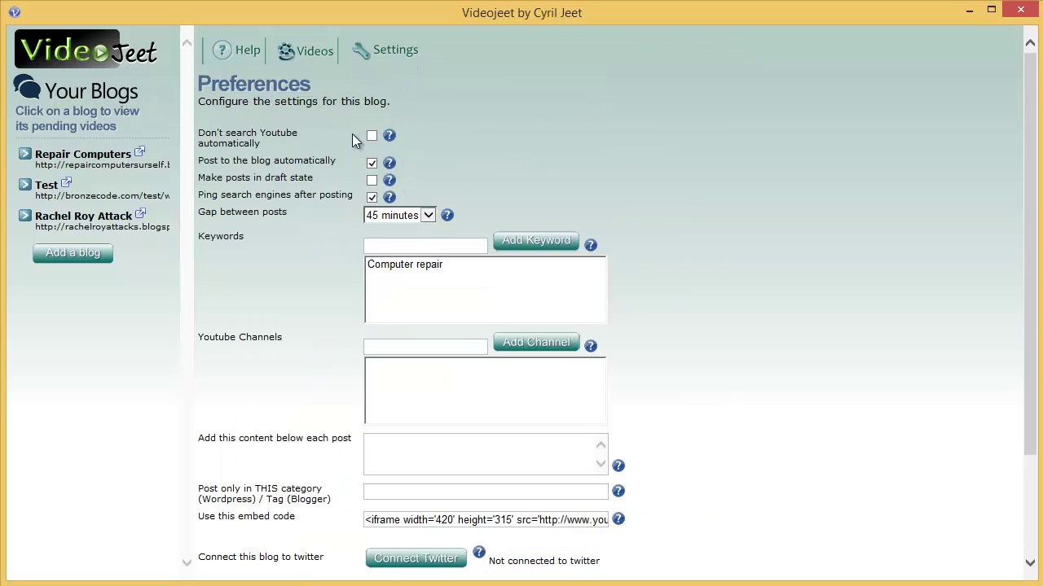
{"action": "left_click", "coordinate": [313, 57]}
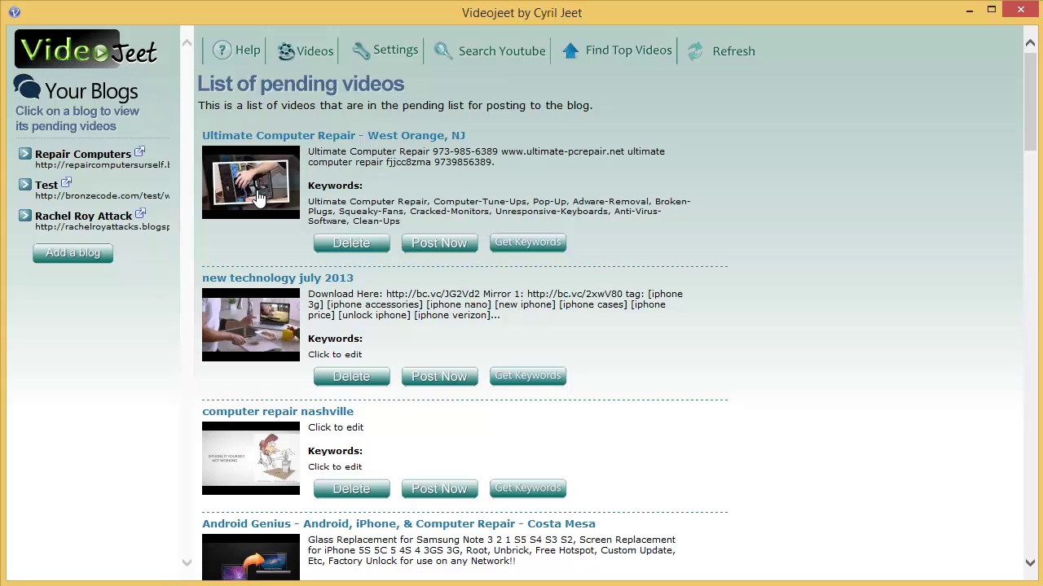
{"action": "left_click", "coordinate": [383, 52]}
{"action": "left_click", "coordinate": [371, 162]}
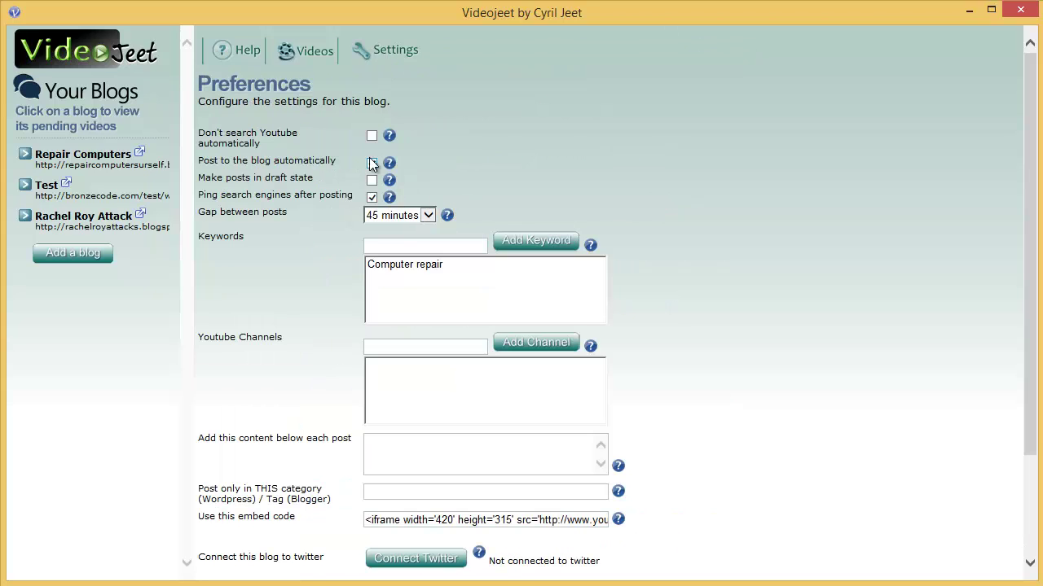
{"action": "left_click", "coordinate": [371, 163]}
{"action": "left_click_drag", "start_coordinate": [198, 161], "coordinate": [239, 163]}
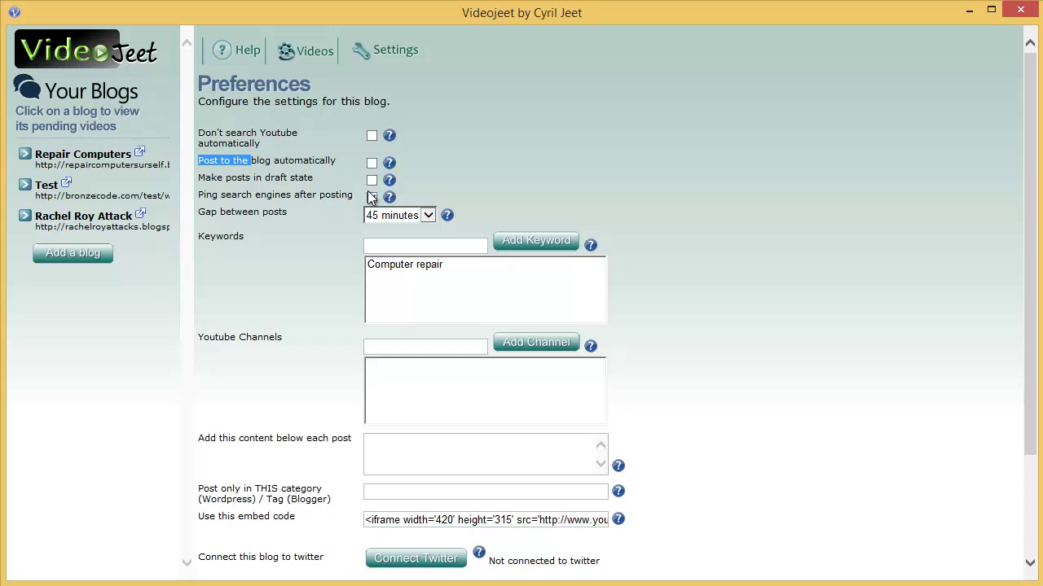
{"action": "left_click", "coordinate": [657, 166]}
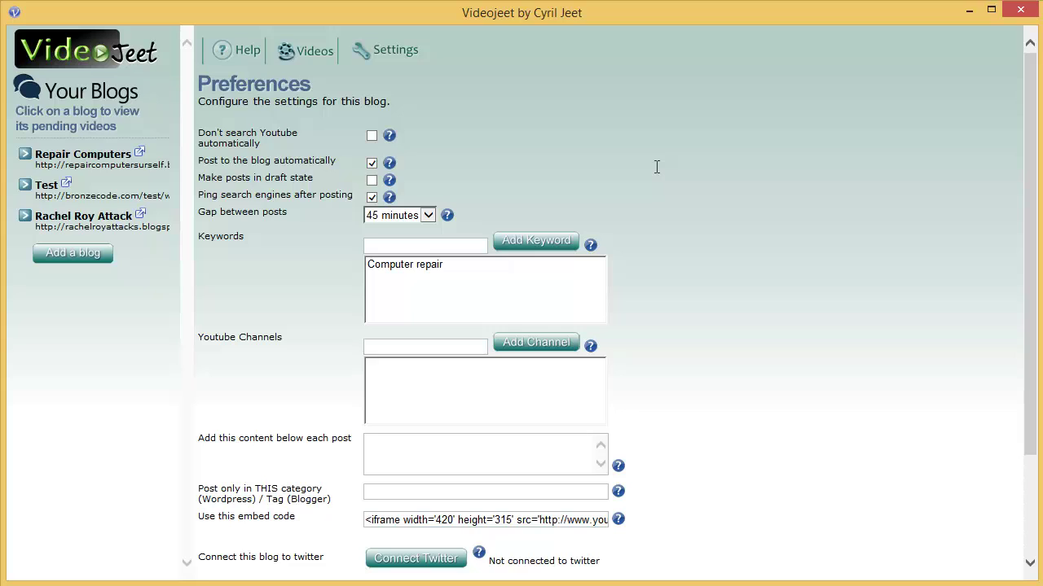
{"action": "left_click", "coordinate": [320, 55]}
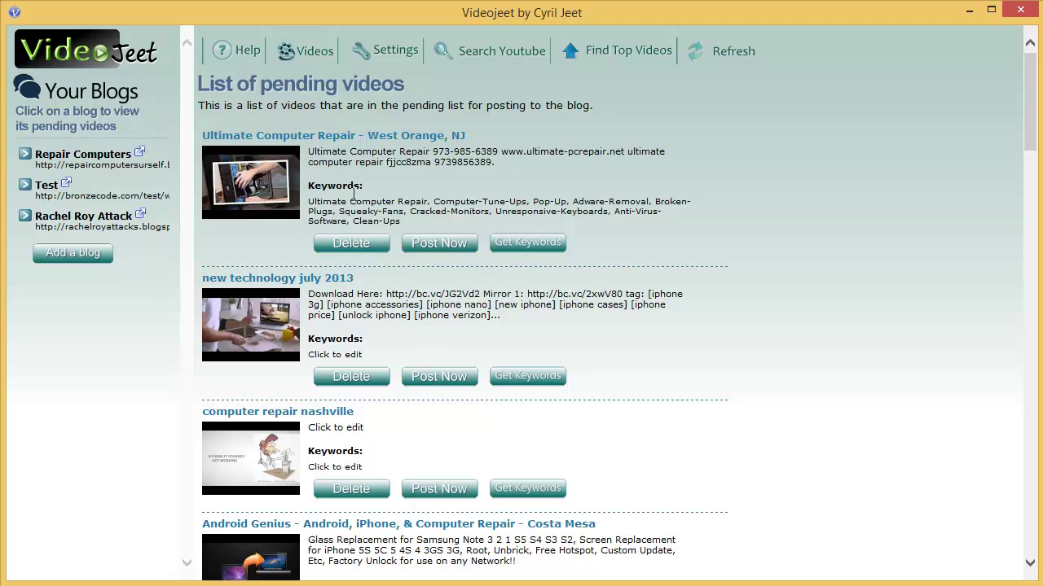
{"action": "left_click", "coordinate": [349, 136]}
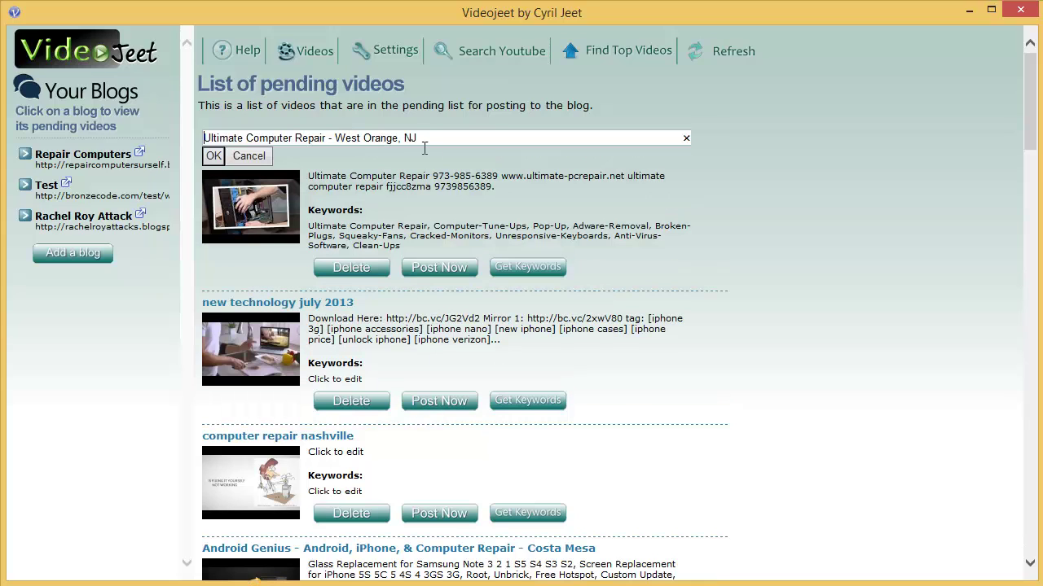
{"action": "left_click_drag", "start_coordinate": [427, 145], "coordinate": [131, 119]}
{"action": "left_click", "coordinate": [259, 157]}
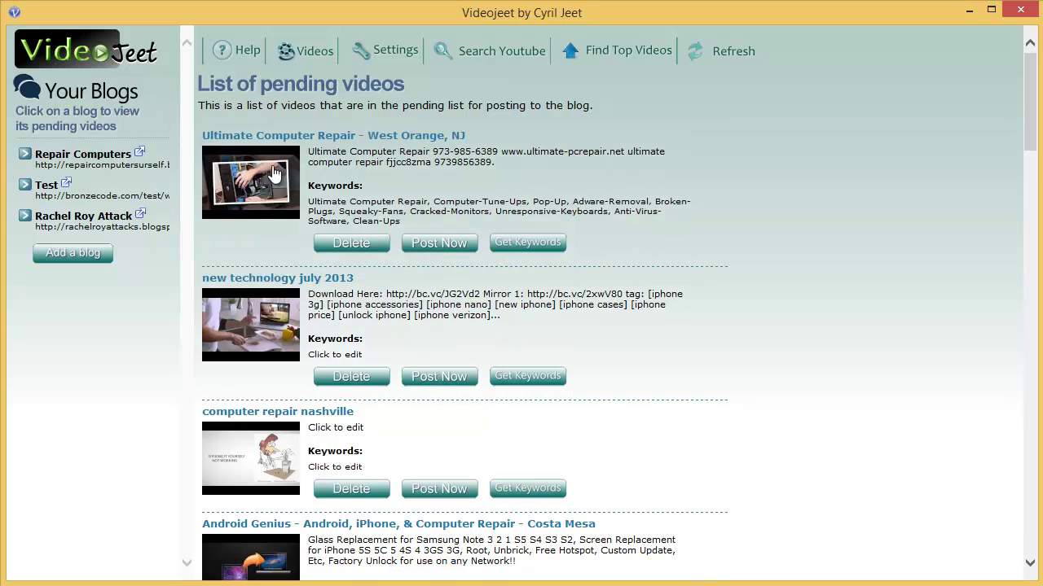
{"action": "left_click", "coordinate": [327, 163]}
{"action": "left_click", "coordinate": [356, 183]}
{"action": "left_click", "coordinate": [350, 205]}
{"action": "left_click", "coordinate": [366, 242]}
{"action": "left_click", "coordinate": [658, 307]}
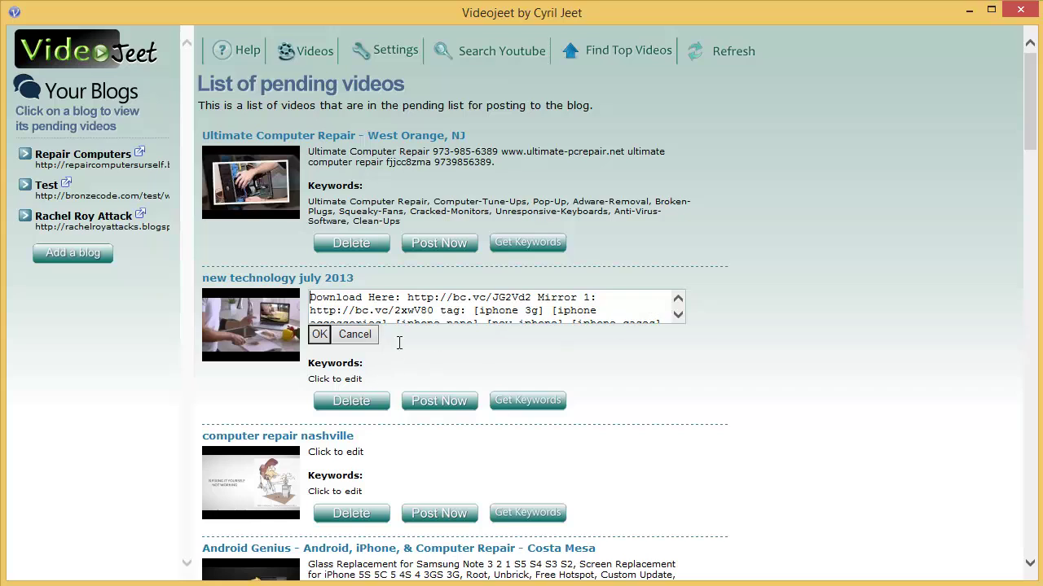
{"action": "left_click", "coordinate": [373, 335]}
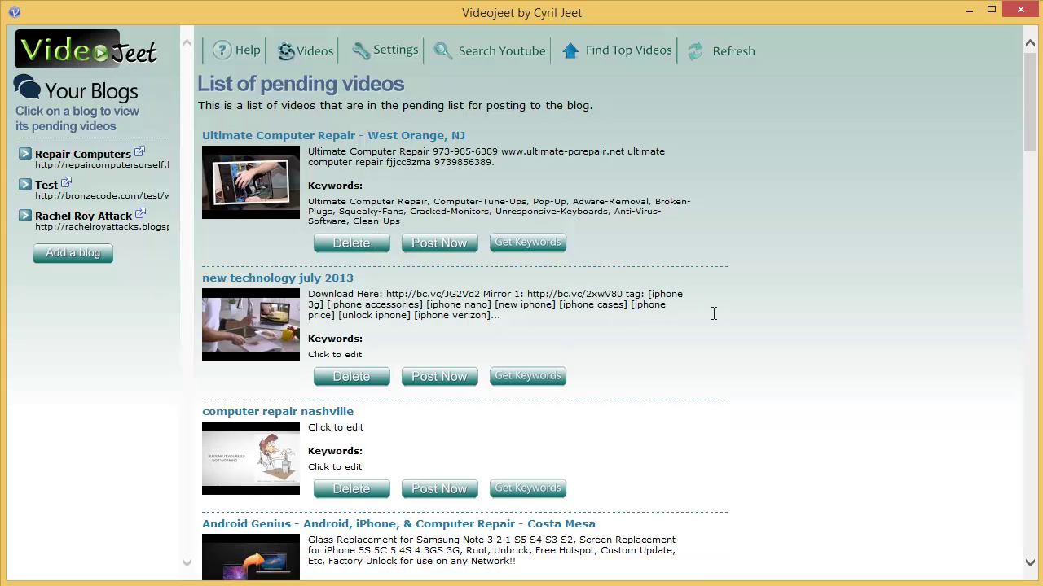
{"action": "scroll", "coordinate": [713, 314], "scroll_direction": "down", "scroll_amount": 10}
{"action": "scroll", "coordinate": [714, 313], "scroll_direction": "down", "scroll_amount": 10}
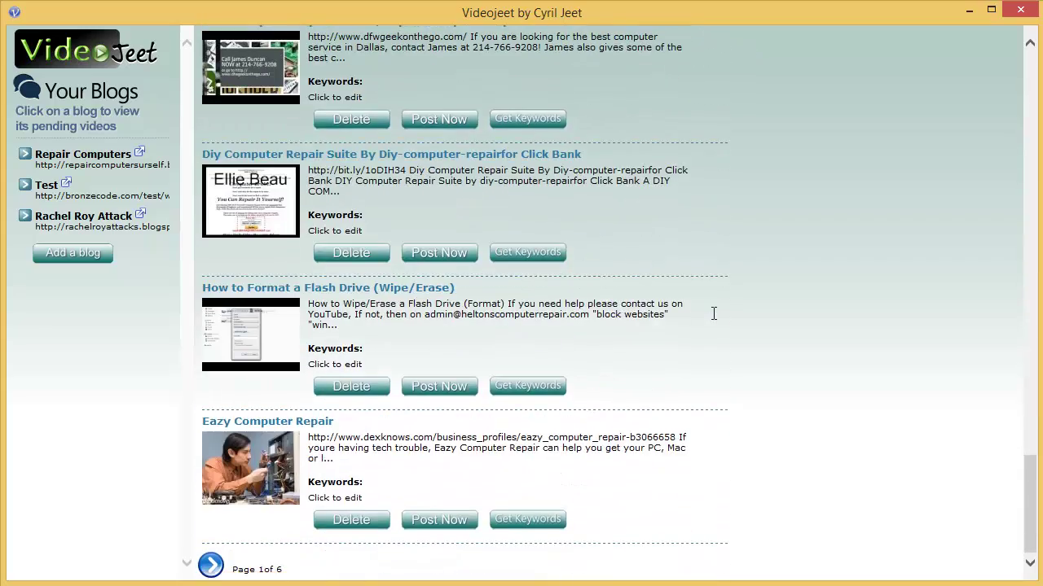
{"action": "left_click_drag", "start_coordinate": [1029, 499], "coordinate": [1029, 444]}
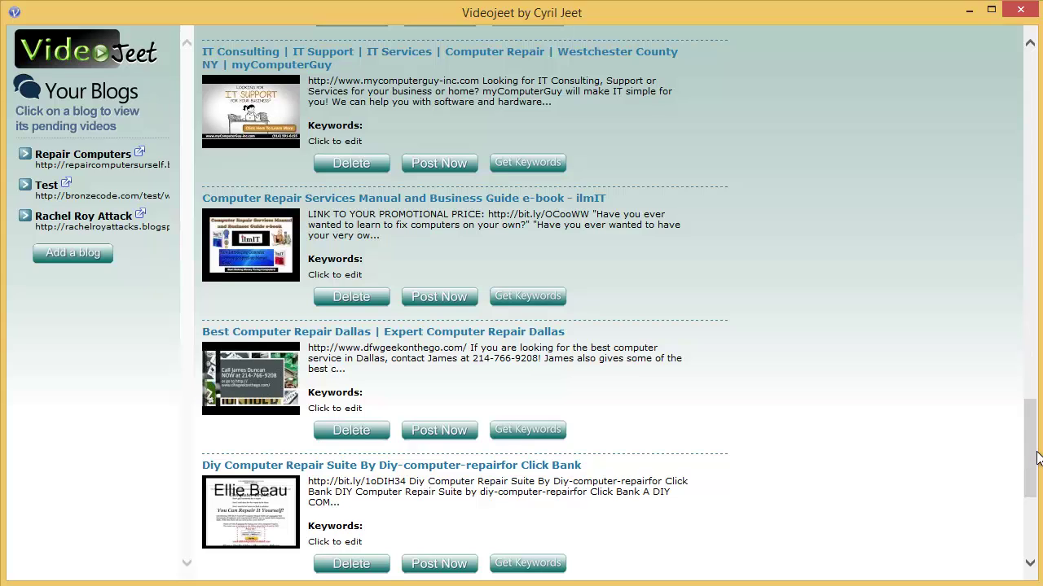
{"action": "left_click_drag", "start_coordinate": [1036, 459], "coordinate": [967, 95]}
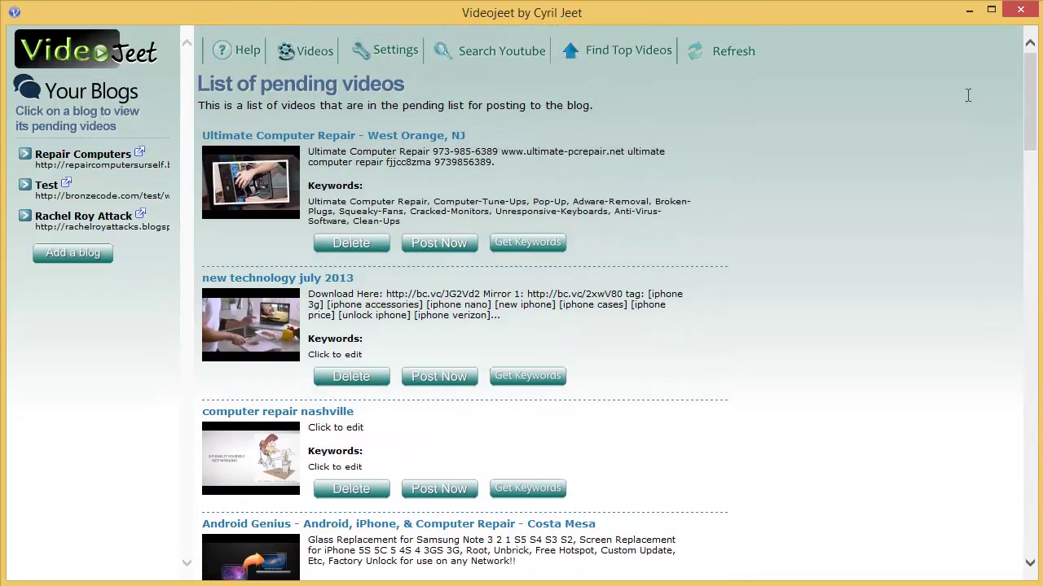
Post Now the Ultimate Computer Repair - West Orange, NJ video so it's scheduled for posting
{"action": "left_click", "coordinate": [465, 249]}
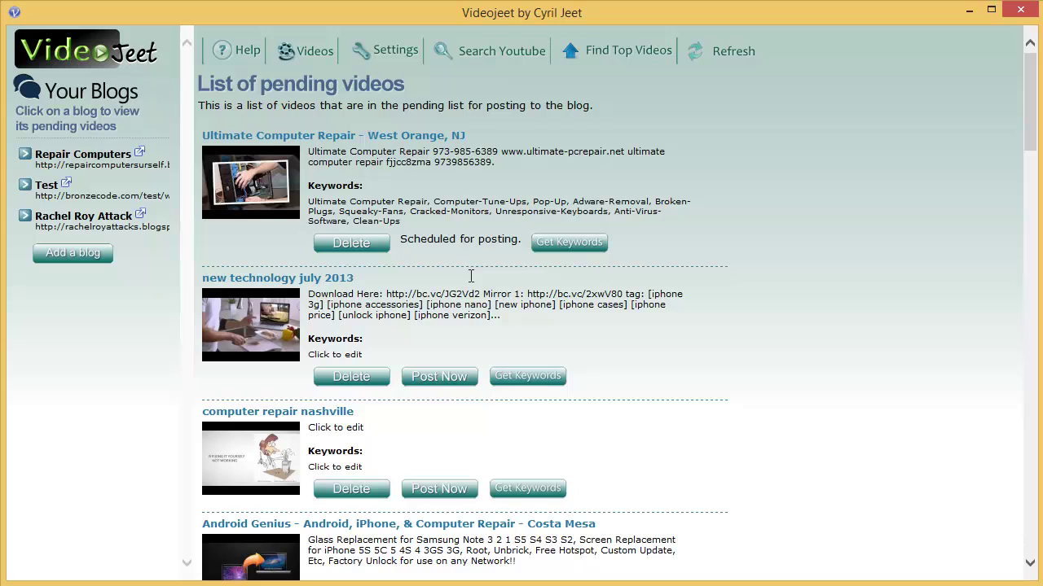
{"action": "scroll", "coordinate": [471, 276], "scroll_direction": "down", "scroll_amount": 3}
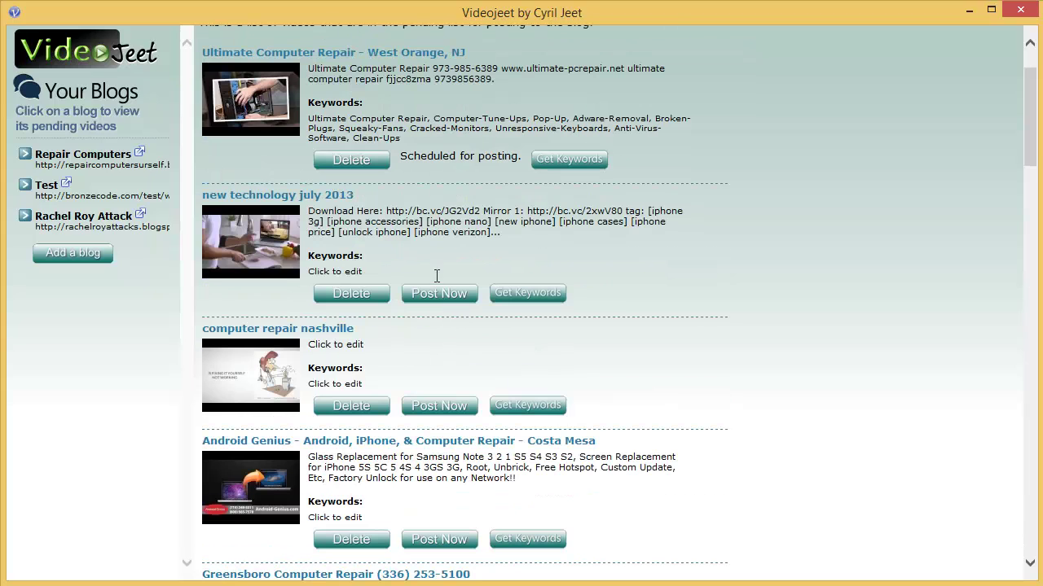
{"action": "scroll", "coordinate": [543, 235], "scroll_direction": "up", "scroll_amount": 3}
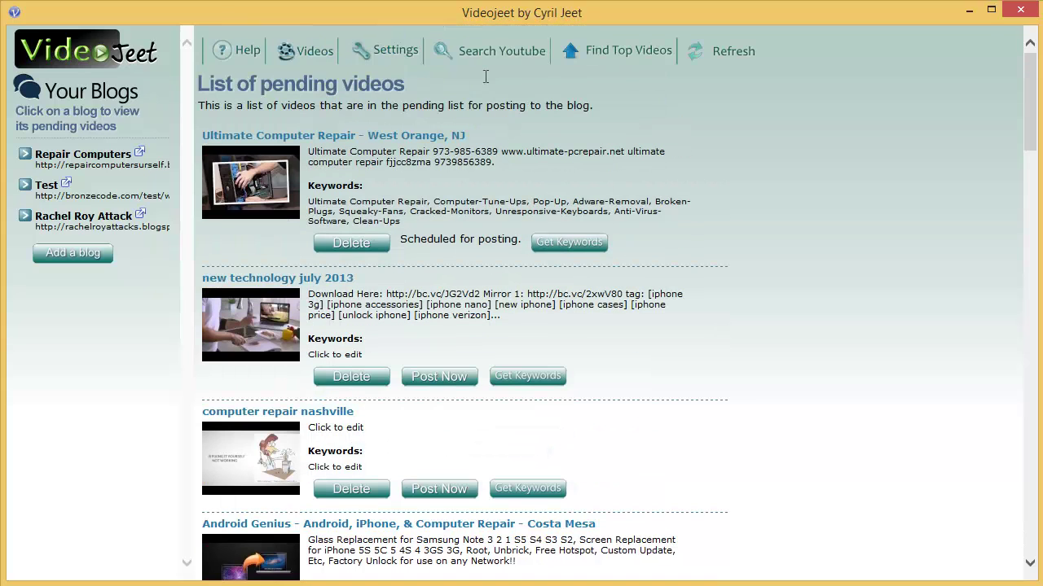
Return to the Repair Computers blog's Preferences page via Settings
{"action": "left_click", "coordinate": [405, 50]}
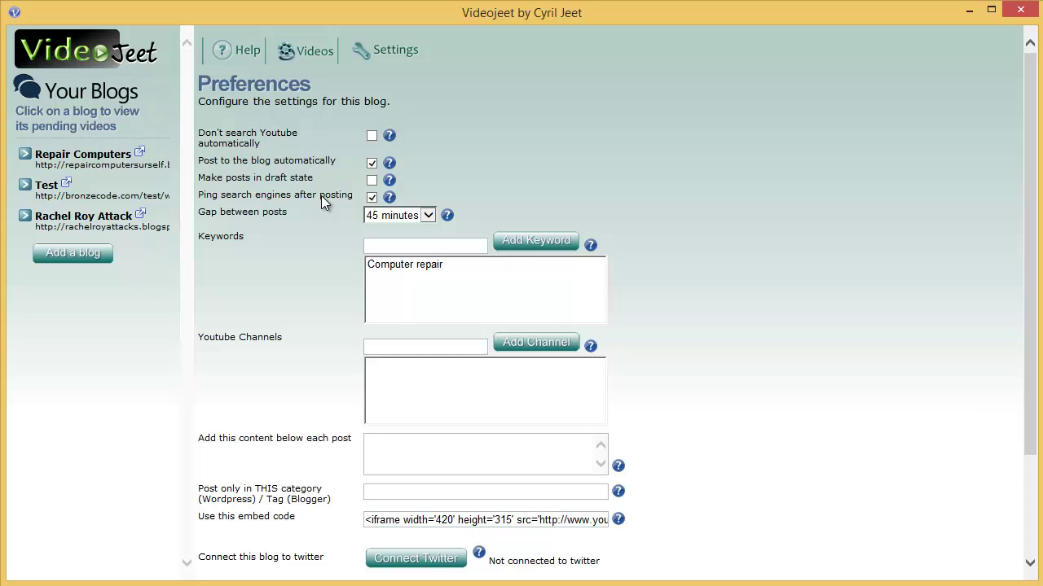
{"action": "left_click", "coordinate": [405, 216]}
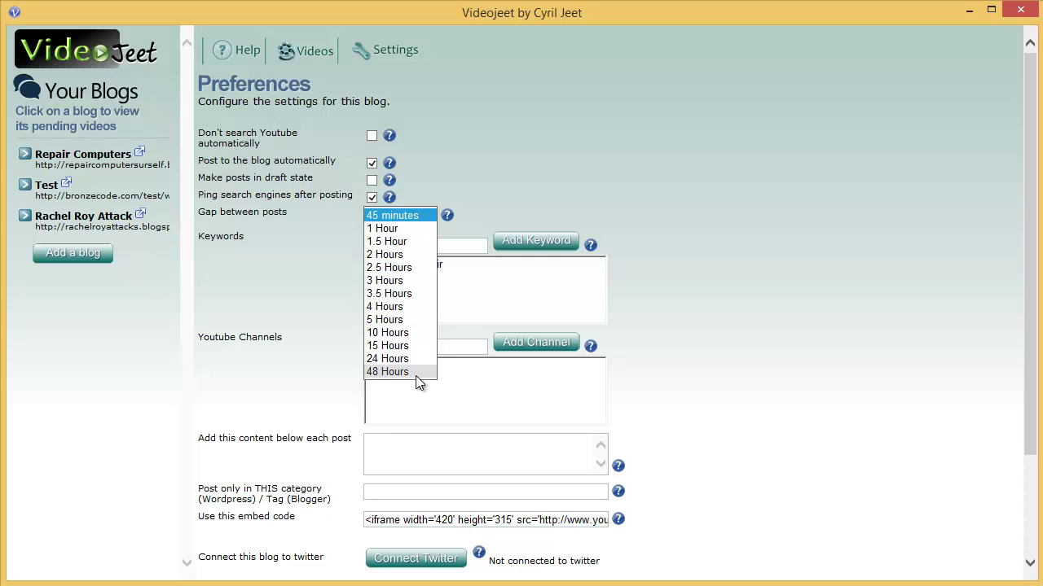
{"action": "left_click", "coordinate": [617, 260]}
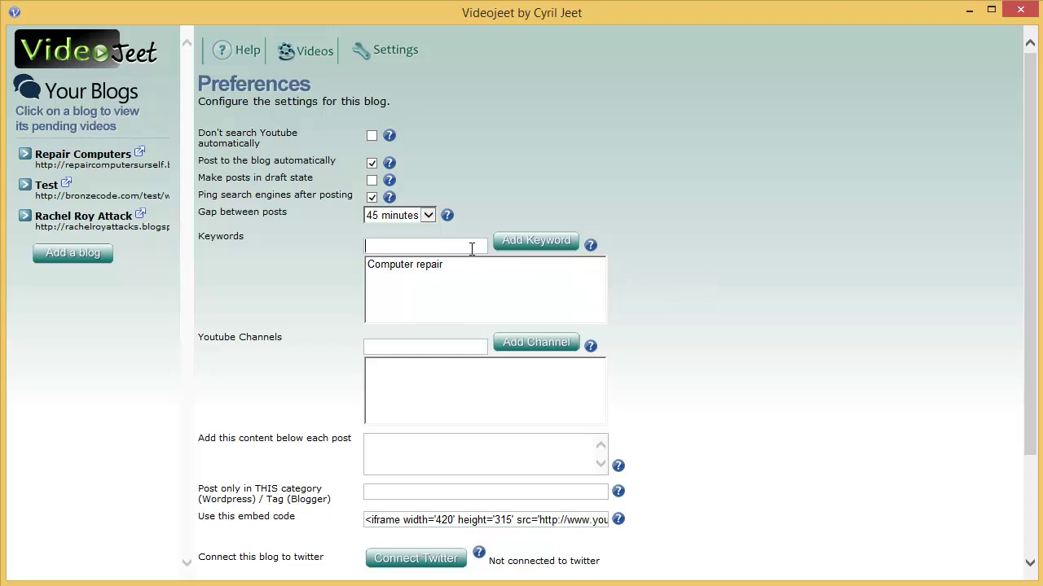
Add 'motherboard repair' as a new keyword beside Computer repair and select it
{"action": "left_click", "coordinate": [420, 249]}
{"action": "type", "text": "repair"}
{"action": "key", "text": "ctrl+a"}
{"action": "type", "text": "motherboard reapr"}
{"action": "key", "text": "BackSpace"}
{"action": "key", "text": "BackSpace"}
{"action": "key", "text": "BackSpace"}
{"action": "type", "text": "pair"}
{"action": "left_click", "coordinate": [539, 242]}
{"action": "left_click", "coordinate": [499, 278]}
{"action": "scroll", "coordinate": [644, 303], "scroll_direction": "down", "scroll_amount": 3}
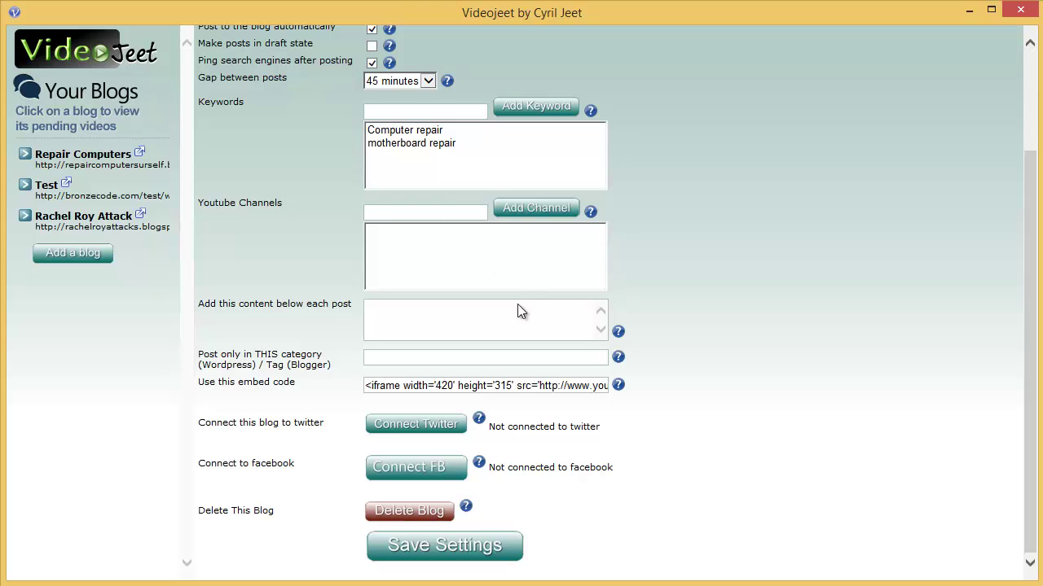
{"action": "scroll", "coordinate": [517, 305], "scroll_direction": "up", "scroll_amount": 3}
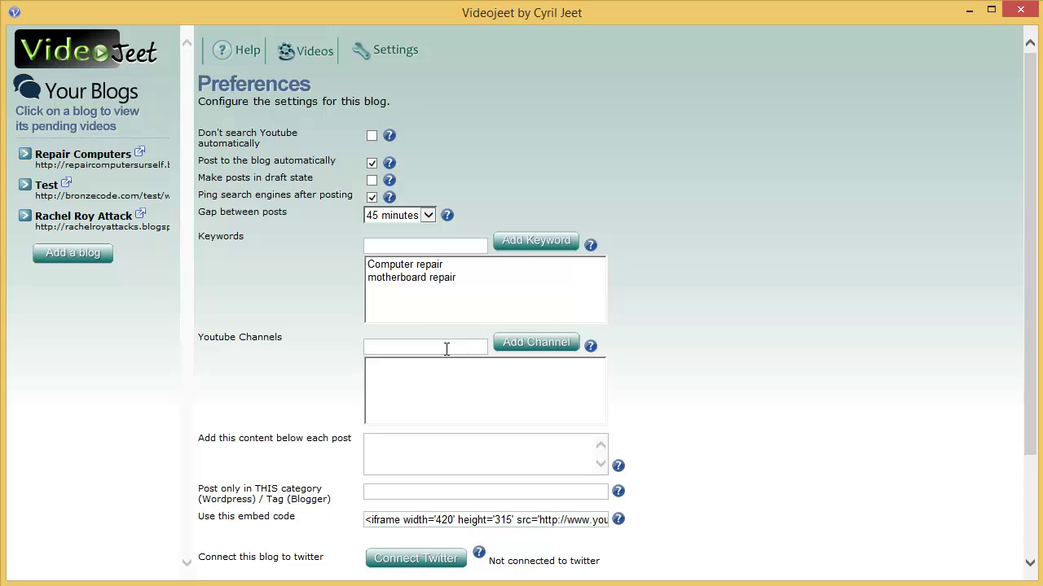
{"action": "left_click", "coordinate": [449, 348]}
{"action": "type", "text": "http"}
{"action": "key", "text": "BackSpace"}
{"action": "key", "text": "BackSpace"}
{"action": "key", "text": "BackSpace"}
{"action": "key", "text": "BackSpace"}
{"action": "type", "text": "myca"}
{"action": "key", "text": "BackSpace"}
{"action": "key", "text": "BackSpace"}
{"action": "type", "text": "catvideos"}
{"action": "left_click", "coordinate": [560, 345]}
{"action": "left_click", "coordinate": [444, 368]}
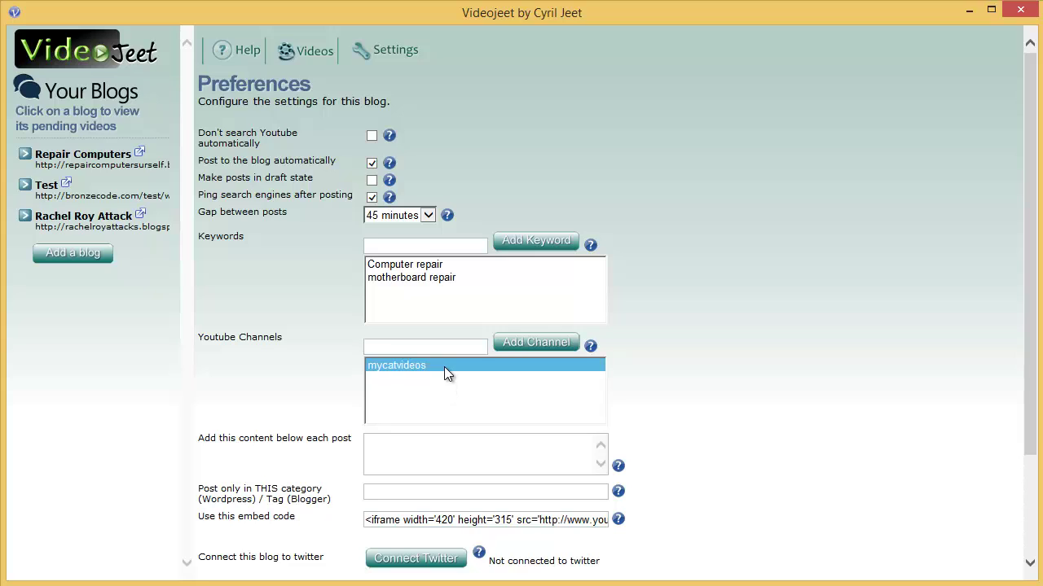
{"action": "key", "text": "Delete"}
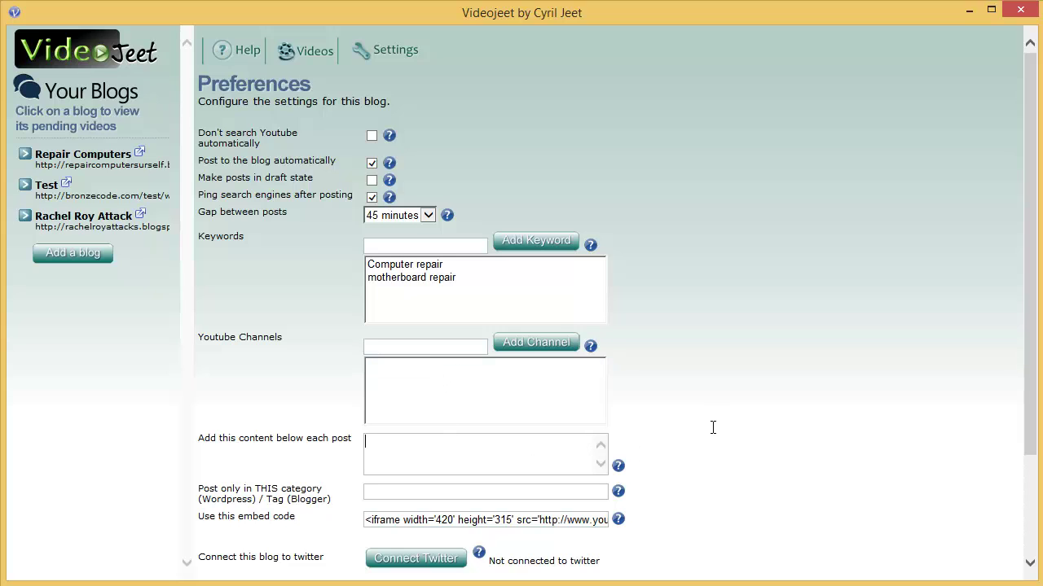
{"action": "scroll", "coordinate": [692, 426], "scroll_direction": "down", "scroll_amount": 3}
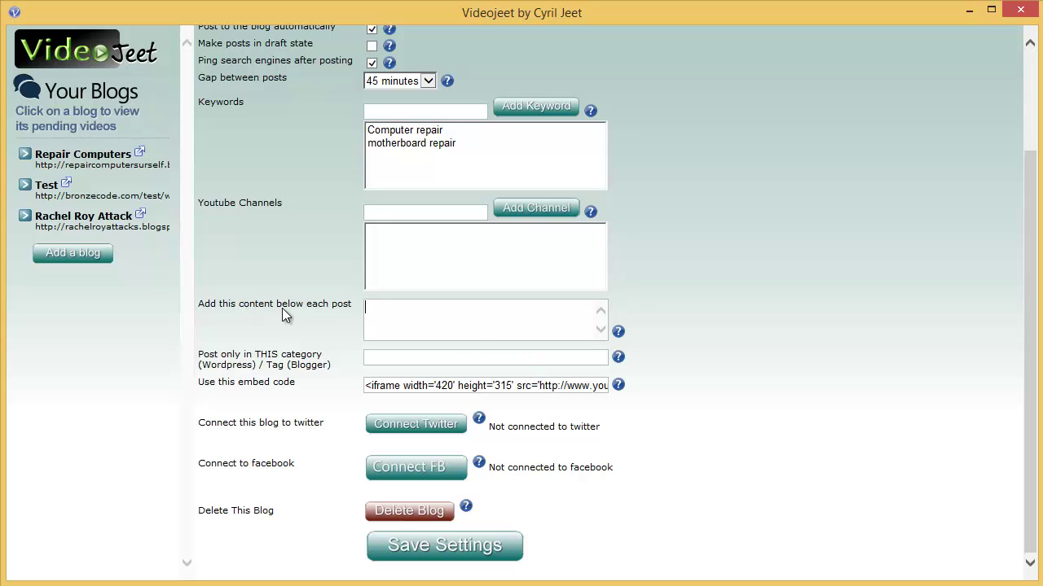
{"action": "left_click", "coordinate": [433, 322]}
{"action": "type", "text": "<a href='http://mysite."}
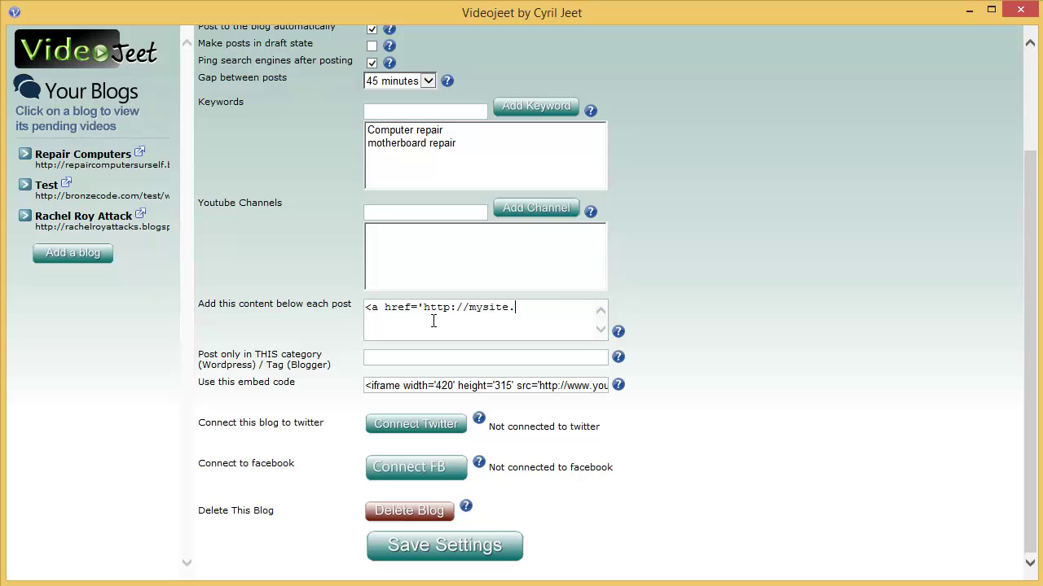
{"action": "type", "text": "com'>Visit my site</a>"}
Wrap 'Visit my site' in <strong></strong> tags to make the link text bold
{"action": "left_click_drag", "start_coordinate": [459, 325], "coordinate": [340, 293]}
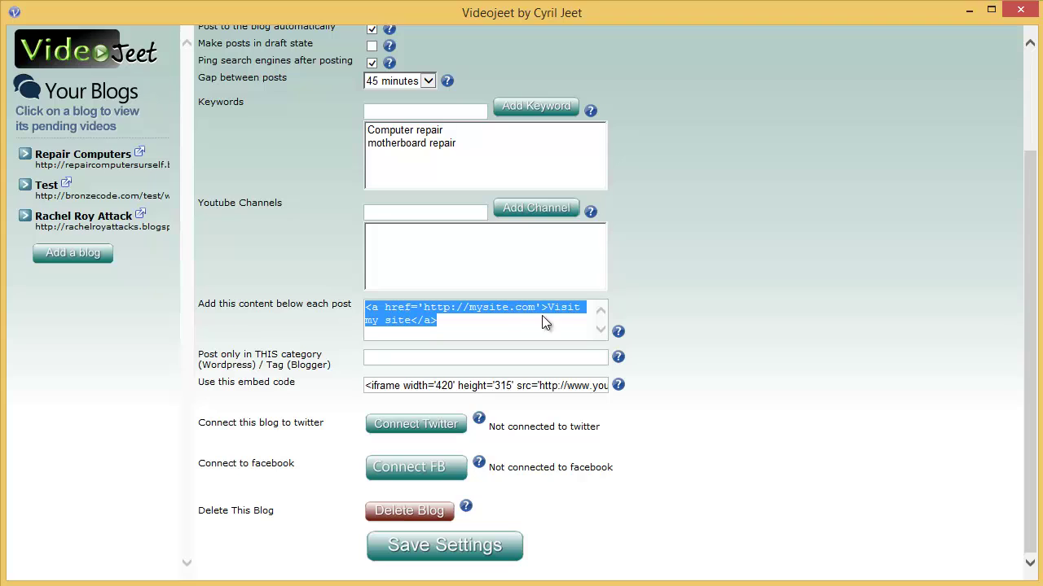
{"action": "left_click", "coordinate": [497, 322]}
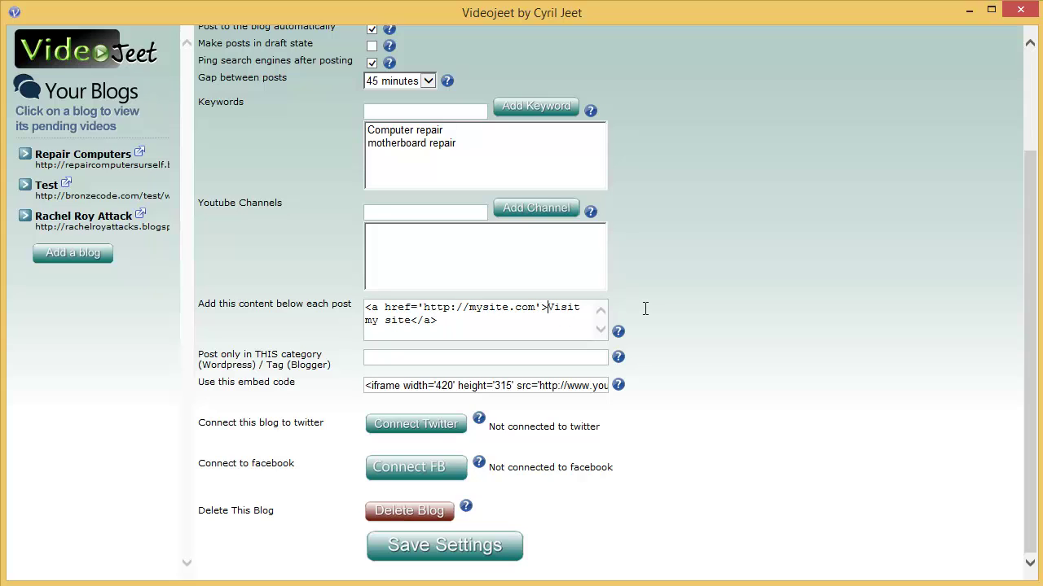
{"action": "type", "text": "<strong>"}
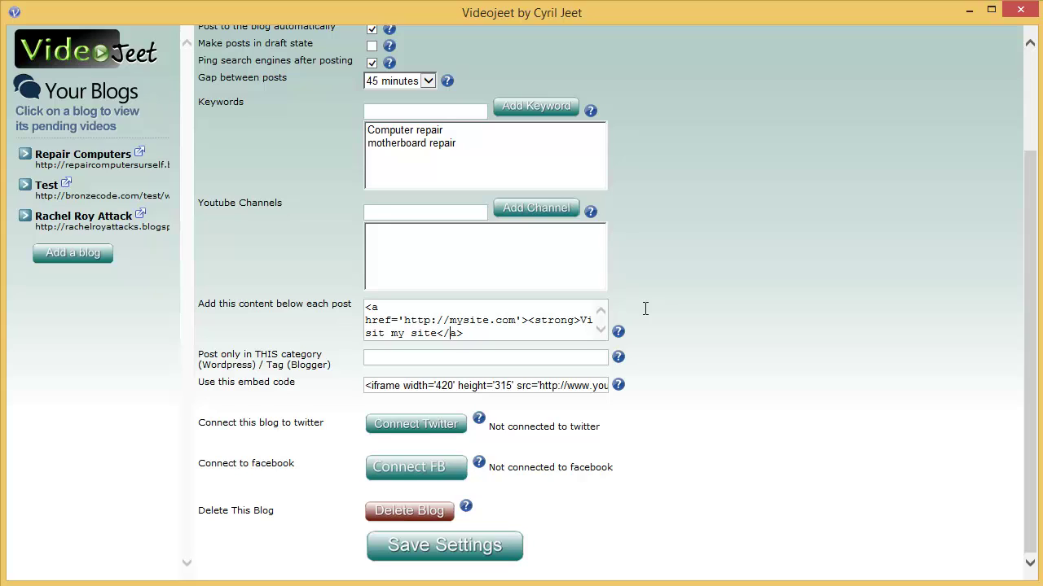
{"action": "type", "text": "</stronger"}
{"action": "key", "text": "BackSpace"}
{"action": "key", "text": "BackSpace"}
{"action": "type", "text": ">"}
Enter 'technology' in the 'Post only in THIS category' field
{"action": "left_click", "coordinate": [457, 360]}
{"action": "type", "text": "technology"}
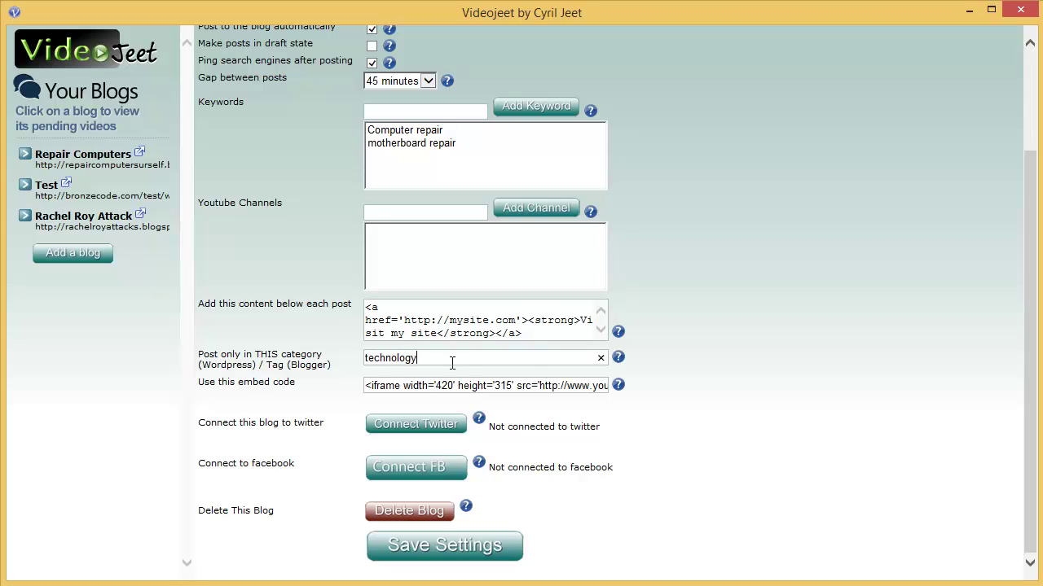
{"action": "double_click", "coordinate": [451, 362]}
{"action": "left_click", "coordinate": [732, 403]}
{"action": "left_click_drag", "start_coordinate": [362, 388], "coordinate": [624, 389]}
{"action": "left_click", "coordinate": [470, 386]}
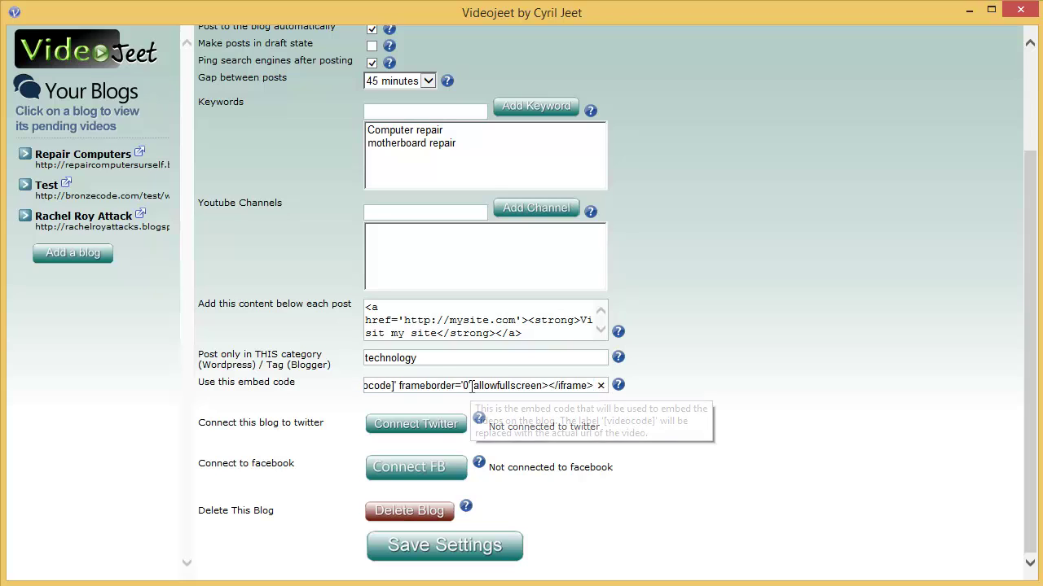
{"action": "left_click_drag", "start_coordinate": [547, 386], "coordinate": [362, 388]}
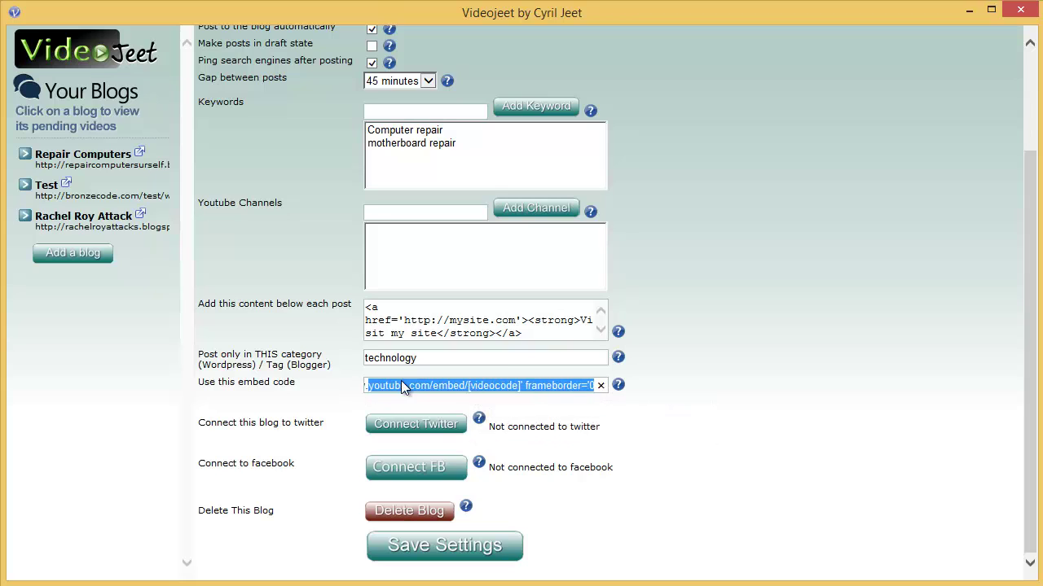
{"action": "left_click", "coordinate": [412, 388]}
{"action": "left_click_drag", "start_coordinate": [423, 385], "coordinate": [338, 383]}
{"action": "left_click", "coordinate": [479, 386]}
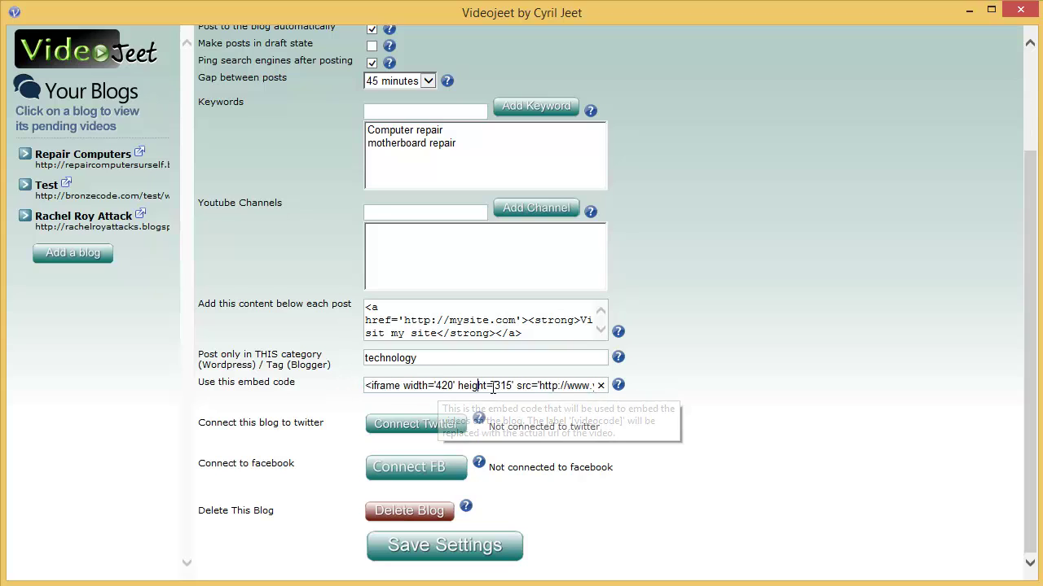
{"action": "left_click", "coordinate": [502, 389]}
{"action": "left_click_drag", "start_coordinate": [435, 386], "coordinate": [557, 386]}
{"action": "left_click_drag", "start_coordinate": [402, 386], "coordinate": [577, 387]}
{"action": "left_click", "coordinate": [577, 388]}
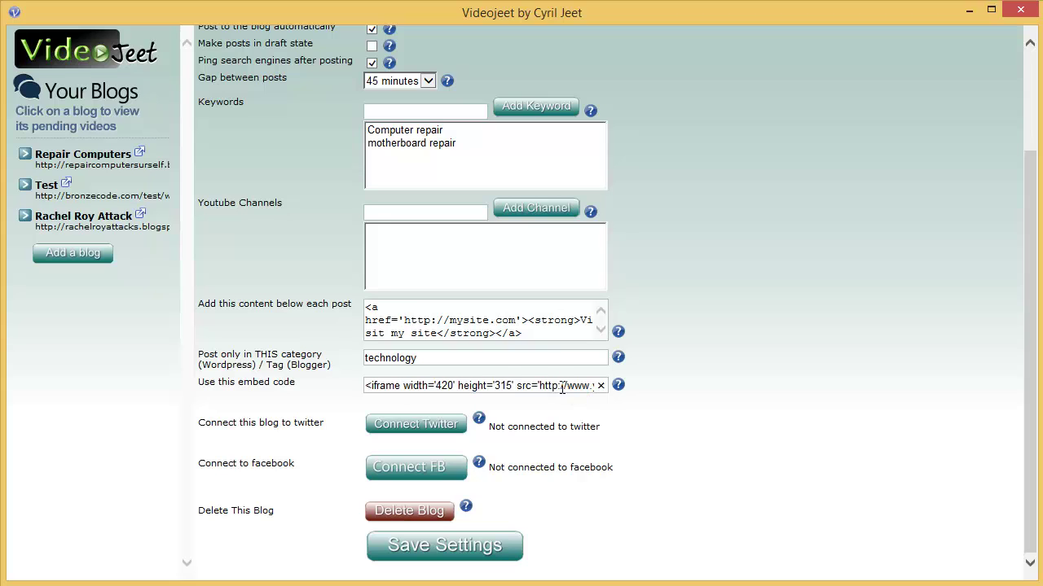
{"action": "key", "text": "Right"}
{"action": "key", "text": "Right"}
{"action": "key", "text": "Right"}
{"action": "key", "text": "Right"}
{"action": "key", "text": "Right"}
{"action": "key", "text": "Right"}
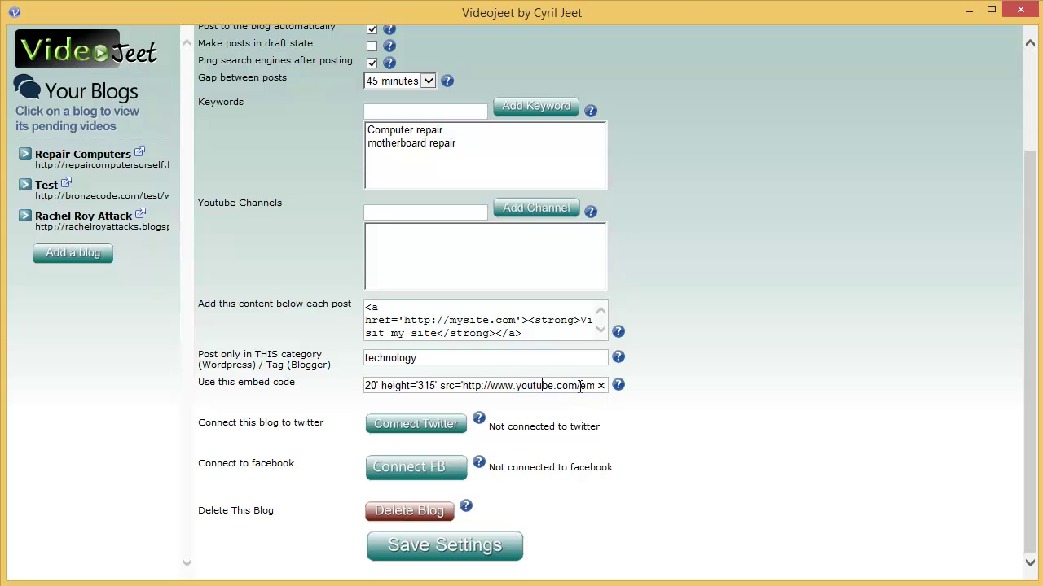
{"action": "key", "text": "Right"}
{"action": "key", "text": "Right"}
{"action": "key", "text": "Right"}
{"action": "key", "text": "Right"}
{"action": "key", "text": "Right"}
{"action": "key", "text": "Right"}
{"action": "key", "text": "Right"}
{"action": "key", "text": "Right"}
{"action": "key", "text": "Right"}
{"action": "key", "text": "Right"}
{"action": "key", "text": "Right"}
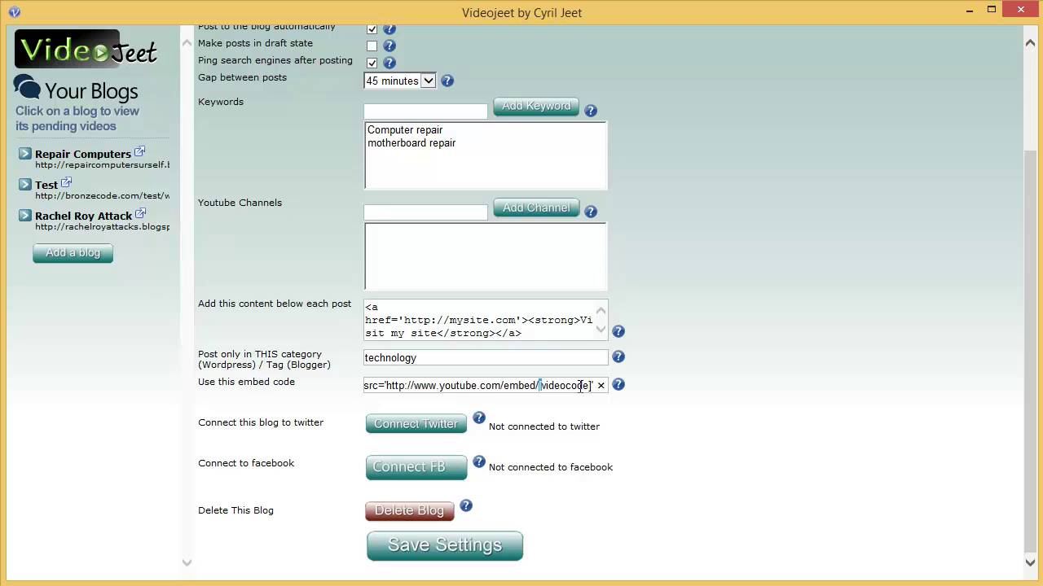
{"action": "key", "text": "shift+Right"}
{"action": "key", "text": "shift+Right"}
{"action": "key", "text": "shift+Right"}
{"action": "key", "text": "shift+Right"}
{"action": "key", "text": "shift+Right"}
{"action": "key", "text": "shift+Right"}
{"action": "key", "text": "shift+Right"}
{"action": "key", "text": "shift+Right"}
{"action": "key", "text": "shift+Right"}
{"action": "key", "text": "shift+Right"}
{"action": "key", "text": "shift+Right"}
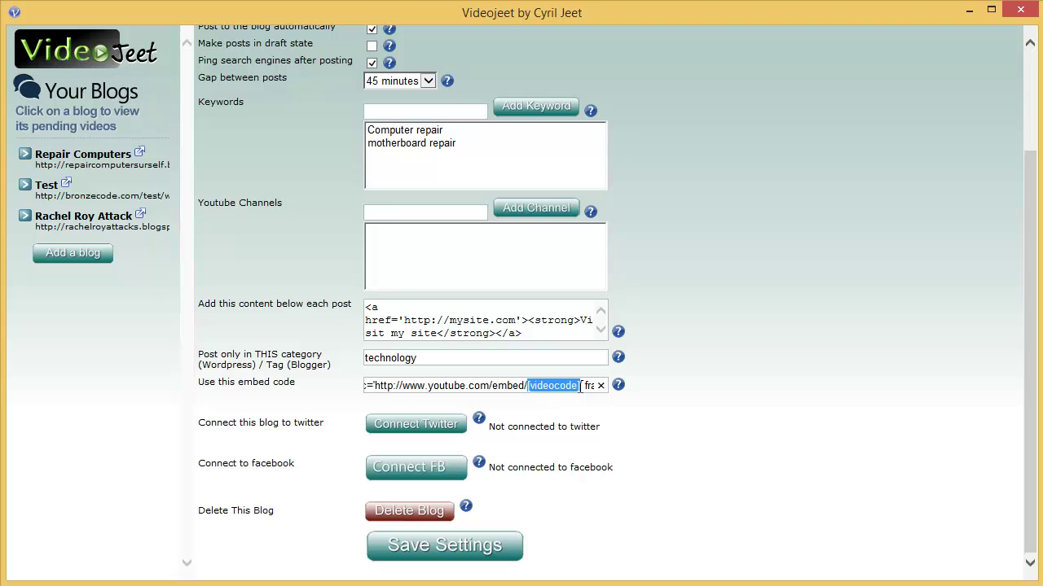
{"action": "key", "text": "Right"}
{"action": "key", "text": "Right"}
{"action": "key", "text": "Right"}
{"action": "key", "text": "Right"}
{"action": "key", "text": "Right"}
{"action": "key", "text": "Right"}
{"action": "key", "text": "Right"}
{"action": "key", "text": "Right"}
{"action": "key", "text": "Right"}
{"action": "key", "text": "Right"}
{"action": "key", "text": "Right"}
{"action": "key", "text": "Right"}
{"action": "key", "text": "Right"}
{"action": "key", "text": "Right"}
{"action": "key", "text": "Right"}
{"action": "key", "text": "Right"}
{"action": "key", "text": "Right"}
{"action": "key", "text": "Right"}
{"action": "key", "text": "Right"}
{"action": "key", "text": "Right"}
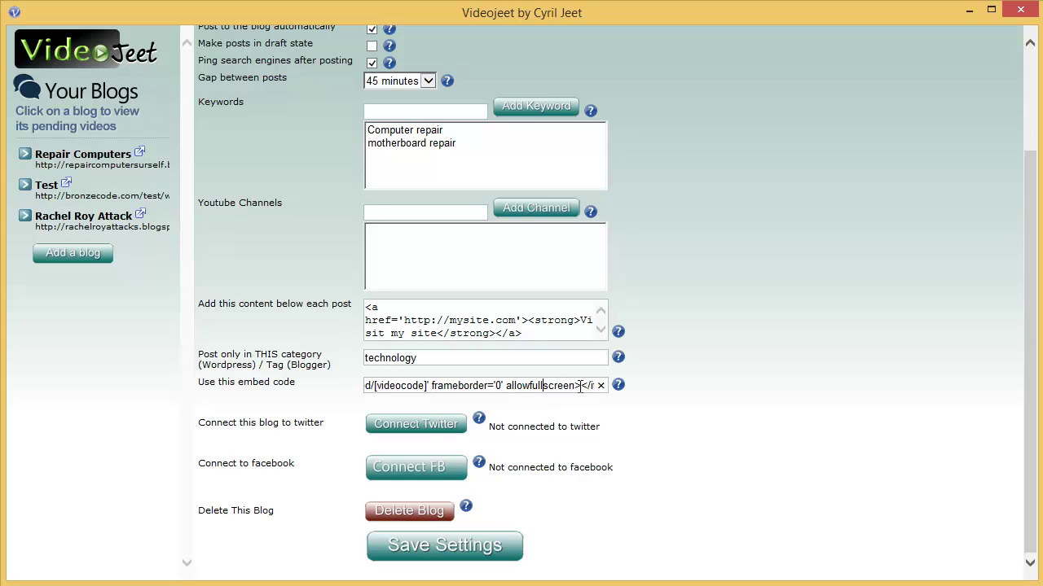
{"action": "key", "text": "Right"}
{"action": "key", "text": "Right"}
{"action": "key", "text": "Right"}
{"action": "key", "text": "Right"}
{"action": "key", "text": "Right"}
{"action": "key", "text": "Right"}
{"action": "key", "text": "Right"}
{"action": "key", "text": "Right"}
{"action": "key", "text": "Right"}
{"action": "key", "text": "Right"}
{"action": "key", "text": "Right"}
{"action": "key", "text": "Right"}
{"action": "key", "text": "Right"}
{"action": "key", "text": "Right"}
{"action": "key", "text": "Right"}
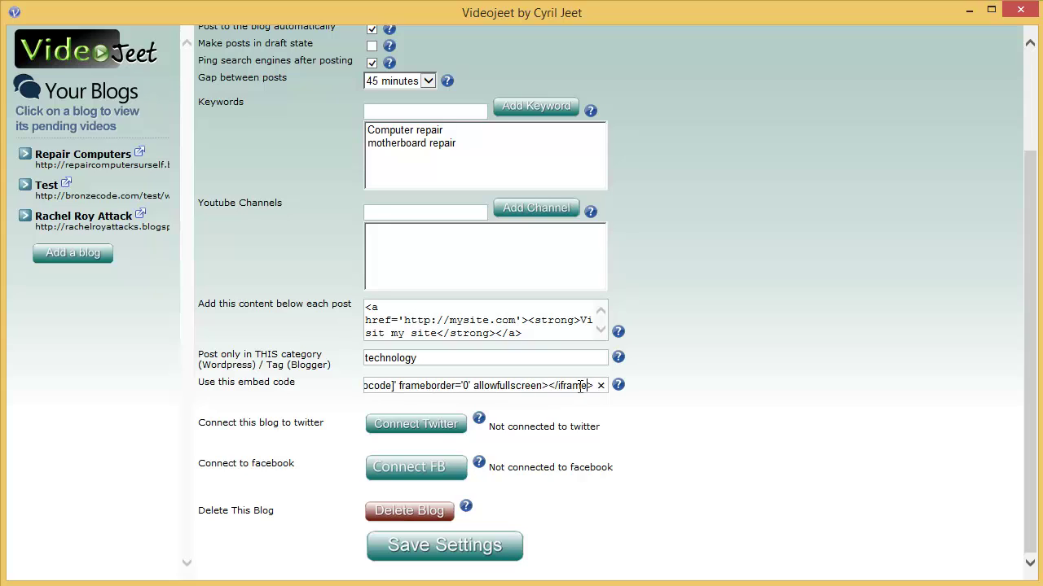
{"action": "key", "text": "Left"}
{"action": "key", "text": "Left"}
{"action": "key", "text": "Left"}
{"action": "key", "text": "Left"}
{"action": "key", "text": "Left"}
{"action": "key", "text": "Left"}
{"action": "key", "text": "Left"}
{"action": "key", "text": "Left"}
{"action": "key", "text": "Left"}
{"action": "key", "text": "Left"}
{"action": "key", "text": "Left"}
{"action": "key", "text": "Left"}
{"action": "key", "text": "Left"}
{"action": "key", "text": "Left"}
{"action": "key", "text": "Left"}
{"action": "key", "text": "Left"}
{"action": "key", "text": "Left"}
{"action": "key", "text": "Left"}
{"action": "key", "text": "Left"}
{"action": "key", "text": "Left"}
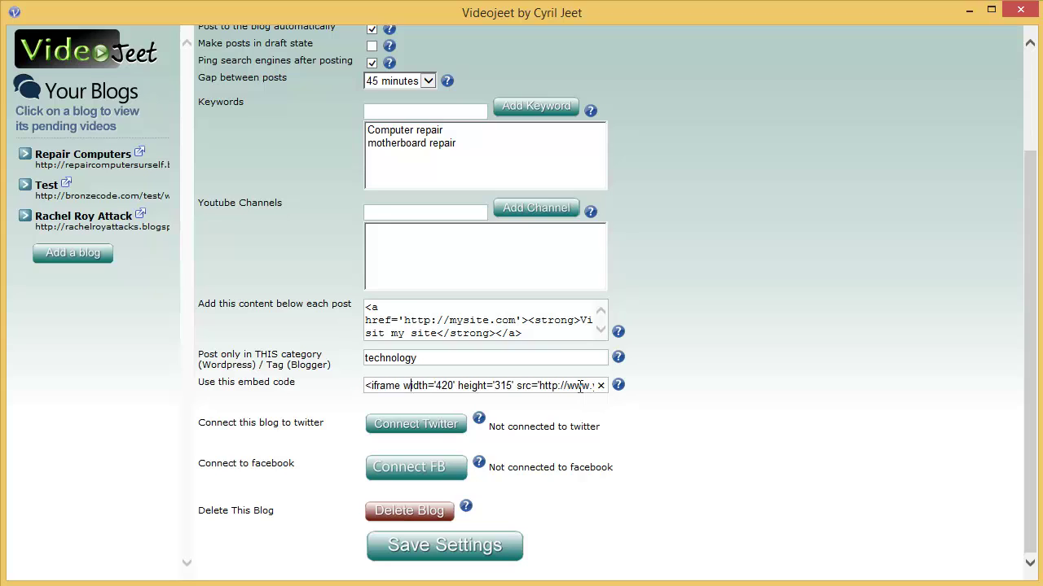
{"action": "key", "text": "Right"}
{"action": "key", "text": "Right"}
{"action": "key", "text": "Right"}
{"action": "key", "text": "Right"}
{"action": "key", "text": "Right"}
{"action": "key", "text": "Right"}
{"action": "key", "text": "Right"}
{"action": "key", "text": "Right"}
{"action": "key", "text": "Right"}
{"action": "key", "text": "Right"}
{"action": "key", "text": "Right"}
{"action": "key", "text": "Right"}
{"action": "key", "text": "Right"}
{"action": "key", "text": "Right"}
{"action": "key", "text": "Right"}
{"action": "key", "text": "Right"}
{"action": "key", "text": "Right"}
{"action": "key", "text": "Right"}
{"action": "key", "text": "Right"}
{"action": "key", "text": "Right"}
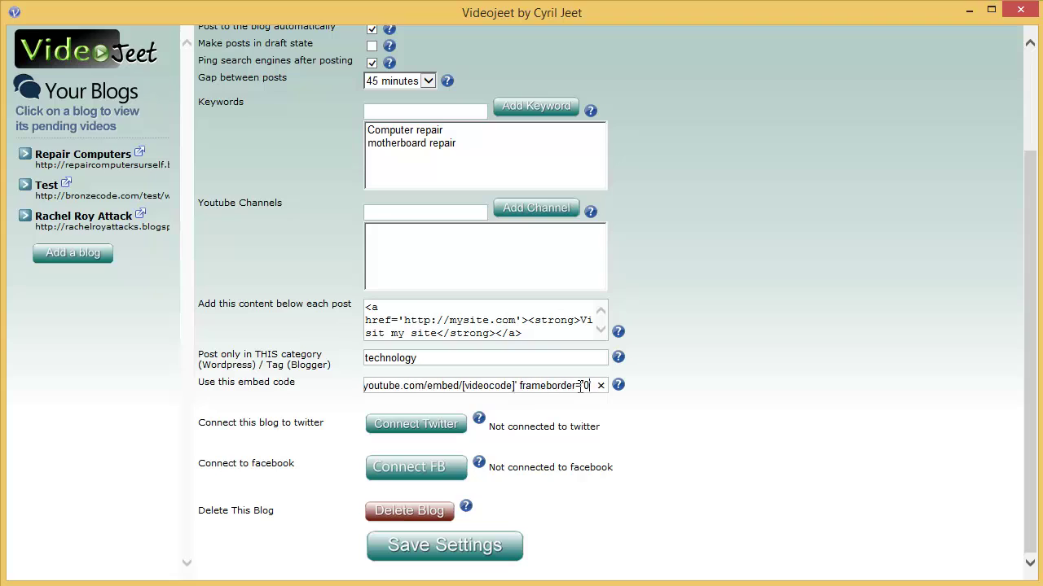
{"action": "key", "text": "Right"}
{"action": "key", "text": "Right"}
{"action": "key", "text": "Right"}
{"action": "key", "text": "Right"}
{"action": "key", "text": "Right"}
{"action": "key", "text": "Right"}
{"action": "key", "text": "Right"}
{"action": "key", "text": "Right"}
{"action": "key", "text": "Right"}
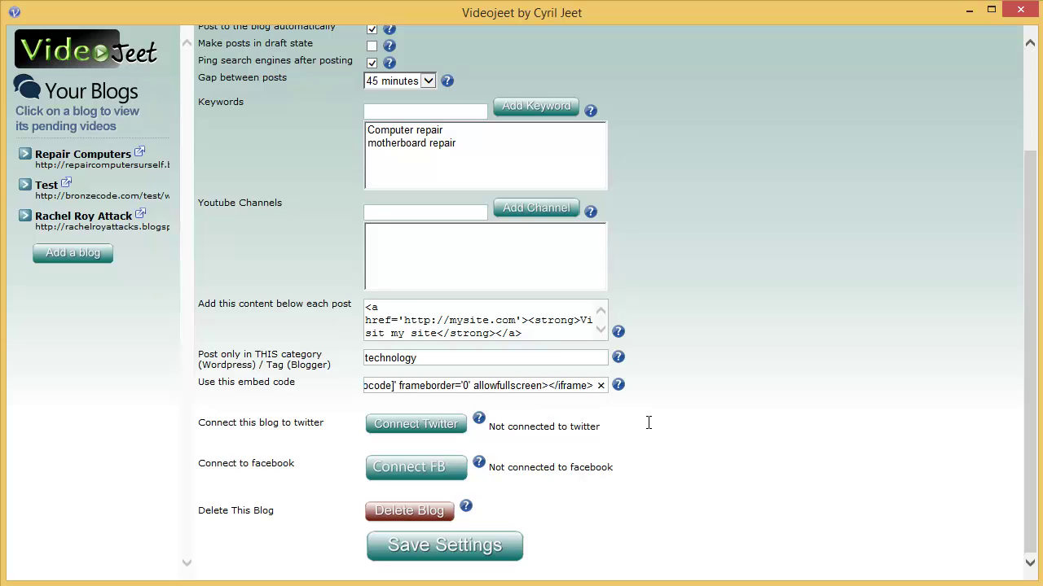
{"action": "left_click", "coordinate": [685, 426]}
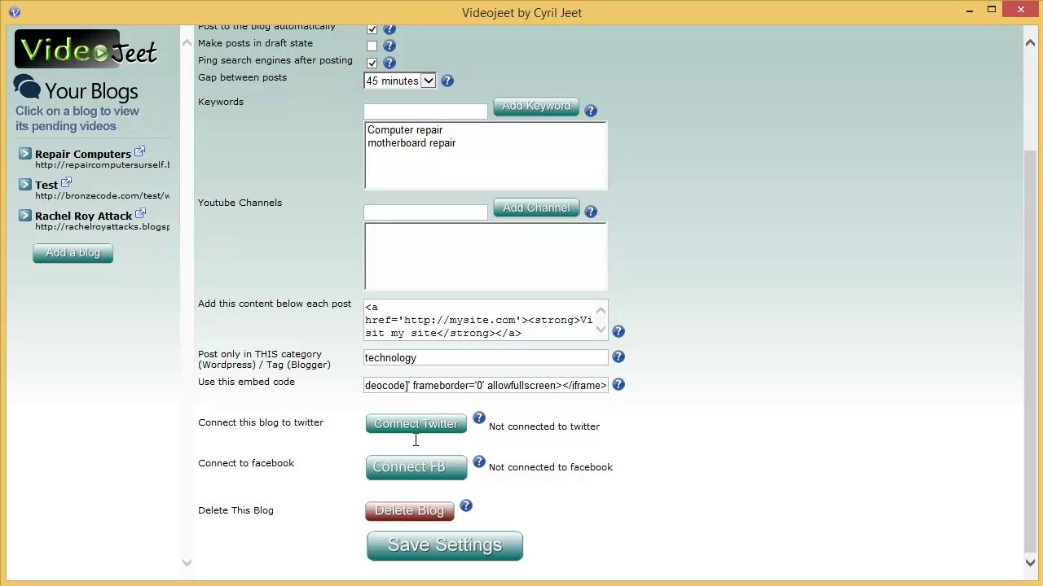
{"action": "left_click", "coordinate": [406, 422]}
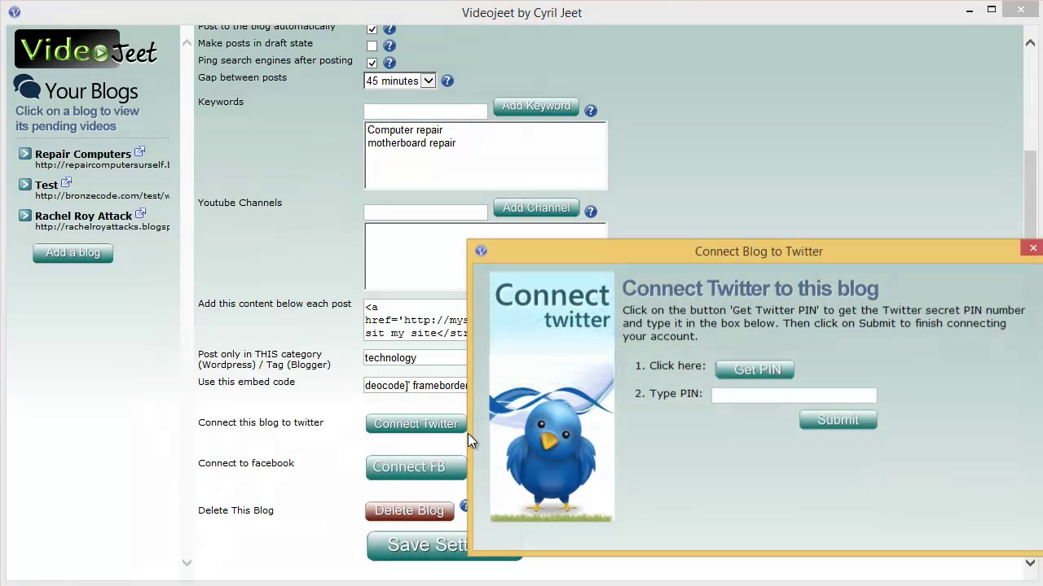
{"action": "left_click_drag", "start_coordinate": [741, 253], "coordinate": [477, 110]}
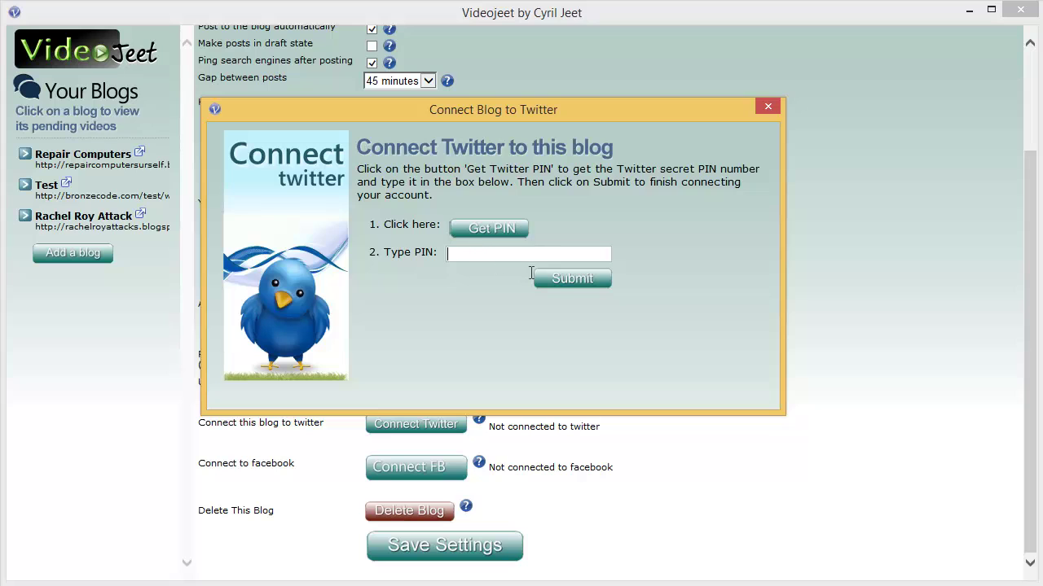
{"action": "left_click", "coordinate": [768, 106]}
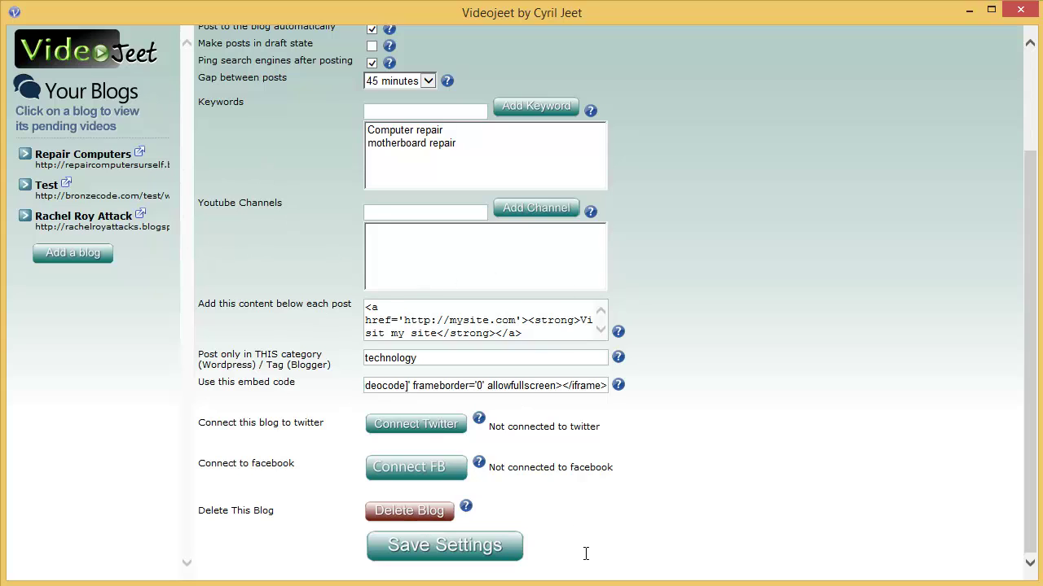
Open the Test blog and delete it, confirming the deletion with Yes
{"action": "left_click", "coordinate": [411, 510]}
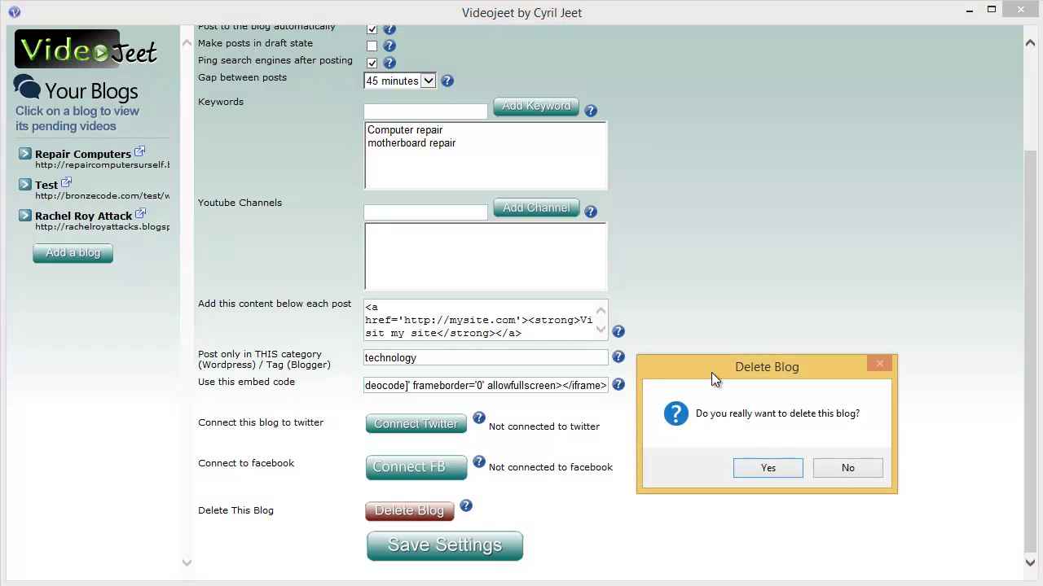
{"action": "left_click", "coordinate": [848, 469]}
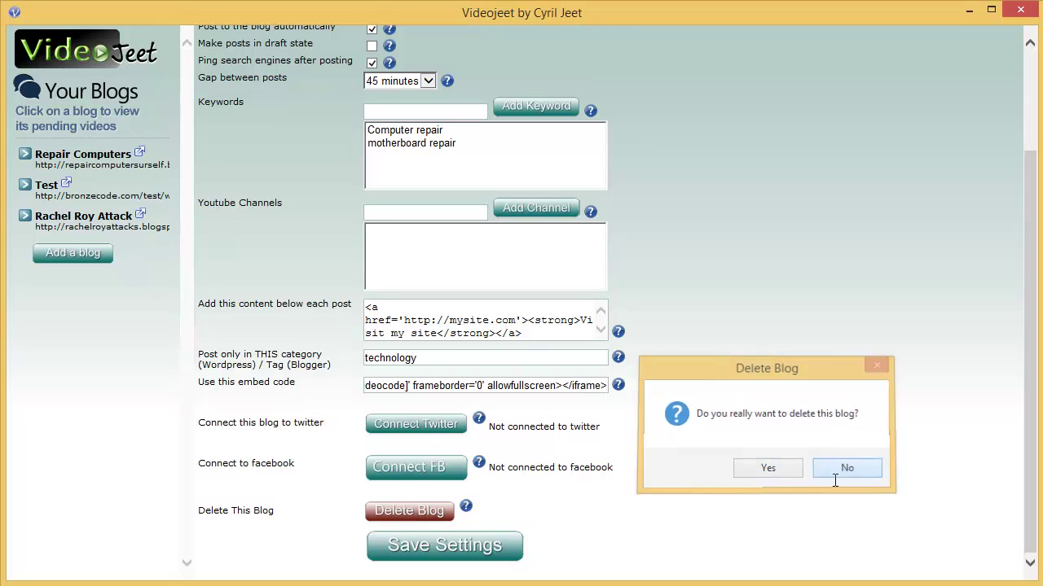
{"action": "left_click", "coordinate": [92, 189]}
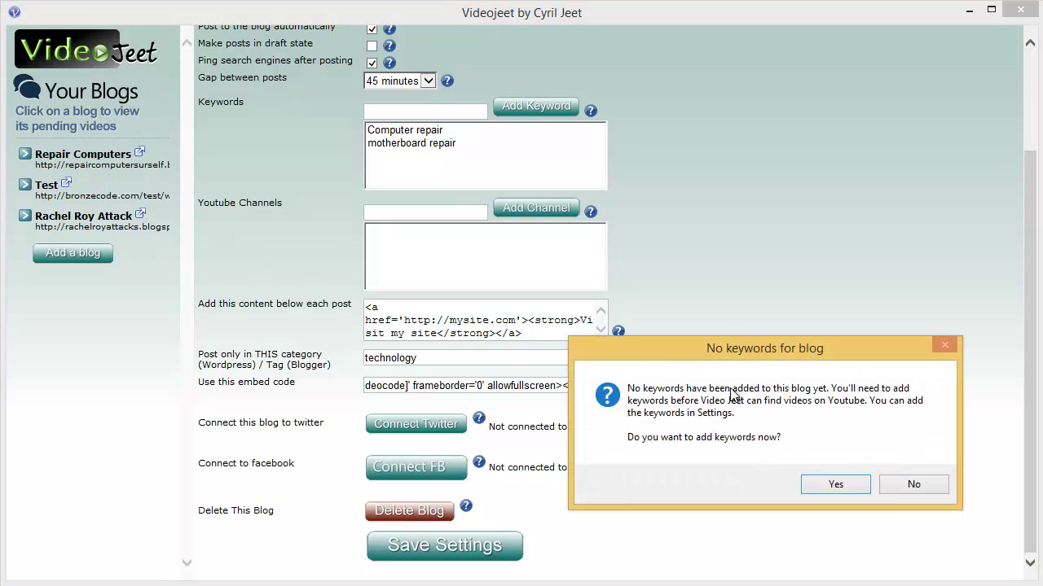
{"action": "left_click", "coordinate": [854, 488]}
{"action": "scroll", "coordinate": [500, 547], "scroll_direction": "down", "scroll_amount": 3}
{"action": "left_click", "coordinate": [413, 510]}
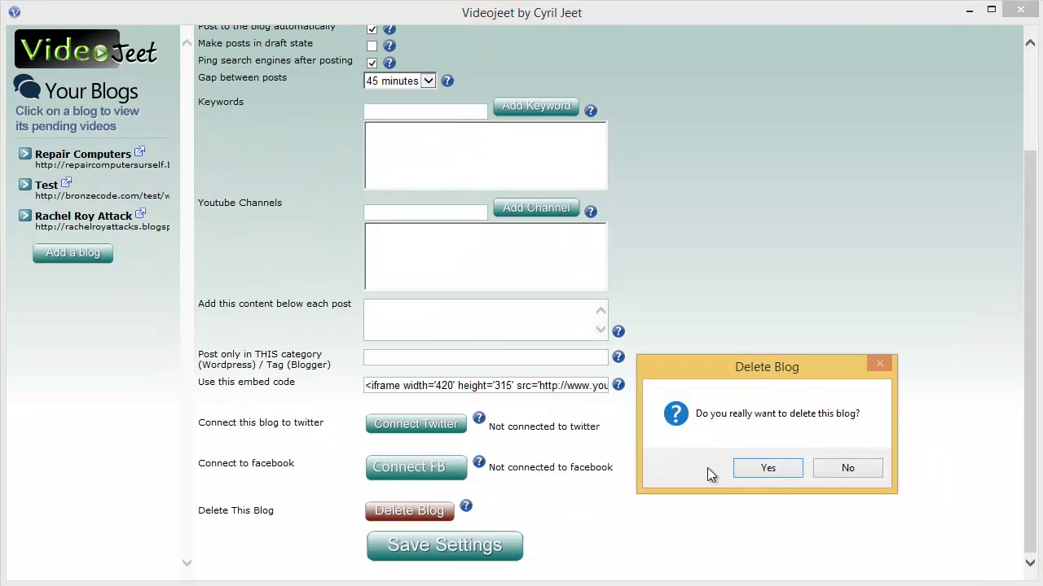
{"action": "left_click", "coordinate": [741, 469]}
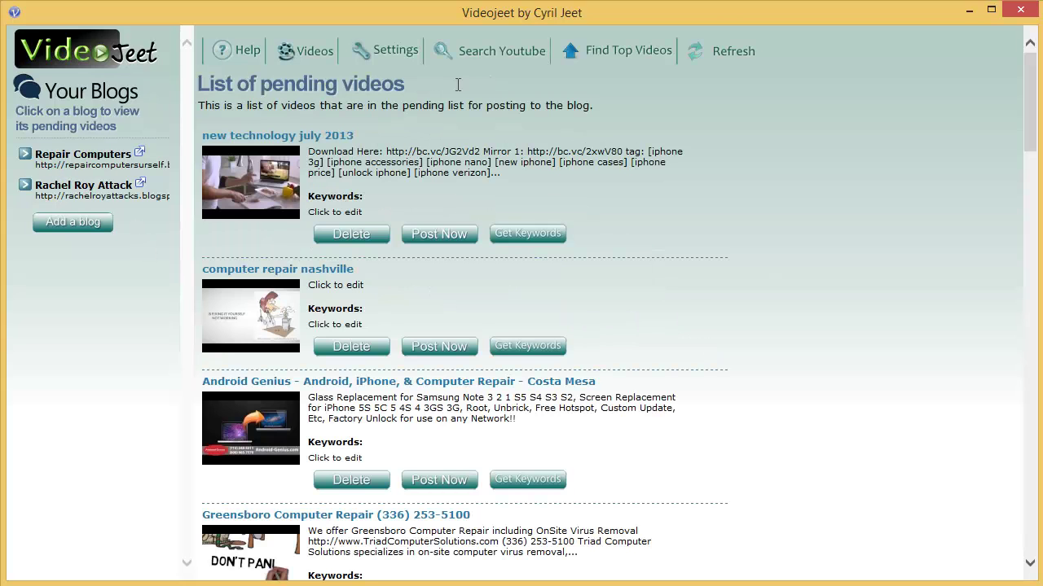
Open the Repair Computers blog Preferences and review its keyword and category fields
{"action": "left_click", "coordinate": [406, 52]}
{"action": "scroll", "coordinate": [736, 339], "scroll_direction": "down", "scroll_amount": 3}
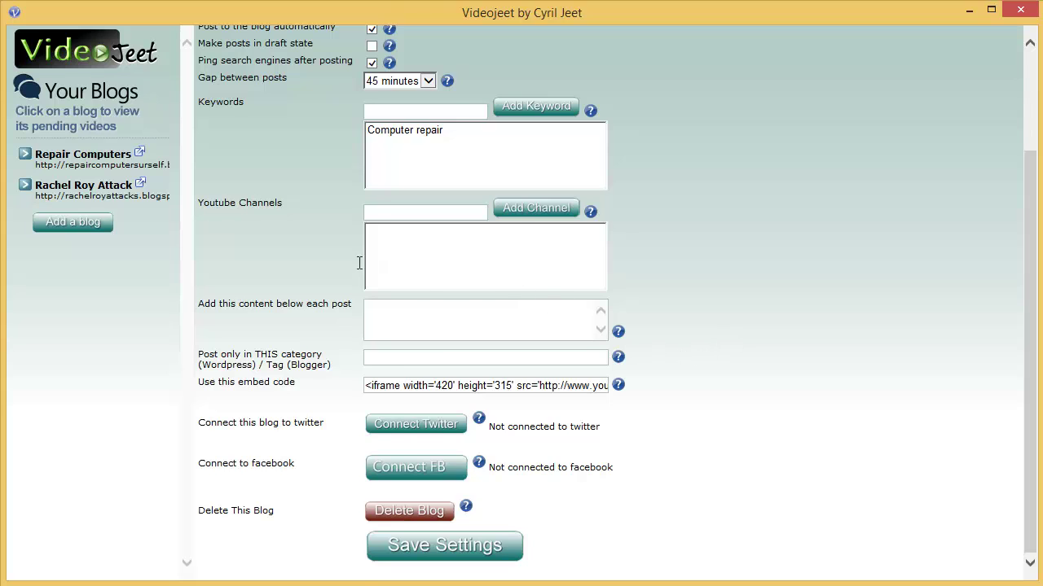
{"action": "scroll", "coordinate": [326, 259], "scroll_direction": "up", "scroll_amount": 3}
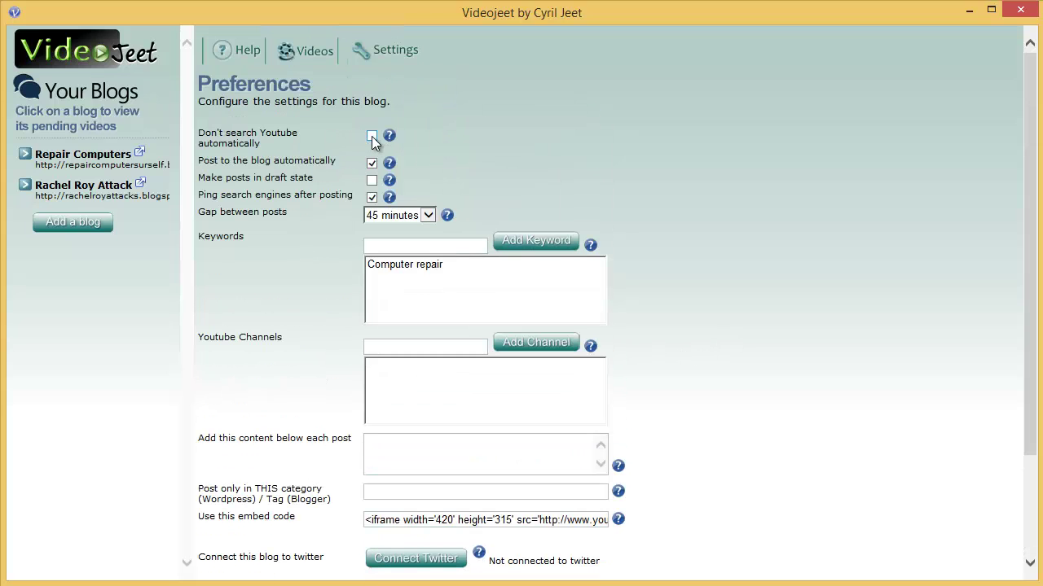
{"action": "mouse_move", "coordinate": [391, 140]}
{"action": "scroll", "coordinate": [815, 346], "scroll_direction": "down", "scroll_amount": 3}
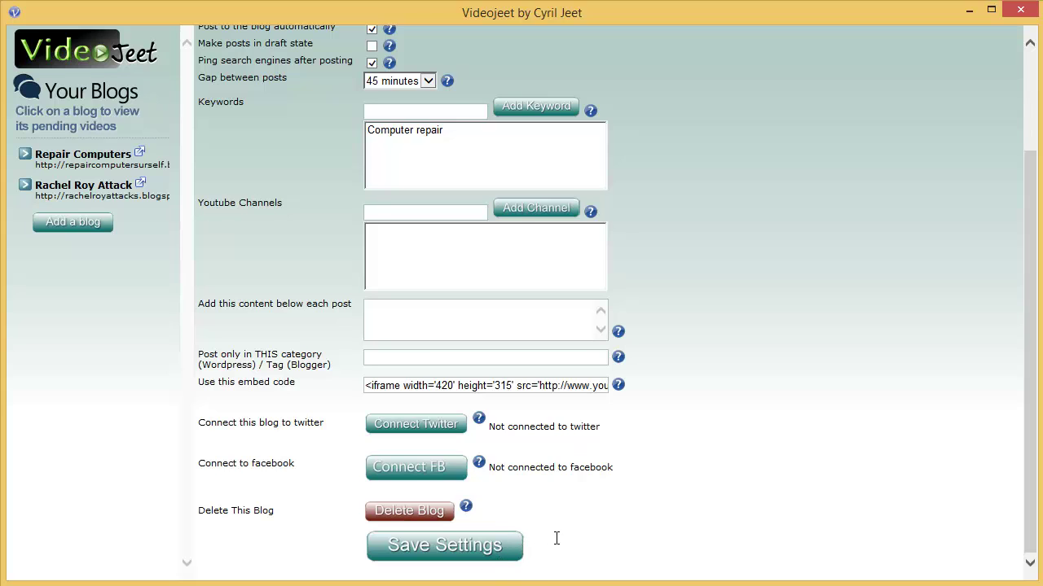
Save the Repair Computers preferences, keeping Computer repair as the sole keyword, and dismiss the confirmation
{"action": "scroll", "coordinate": [457, 312], "scroll_direction": "up", "scroll_amount": 2}
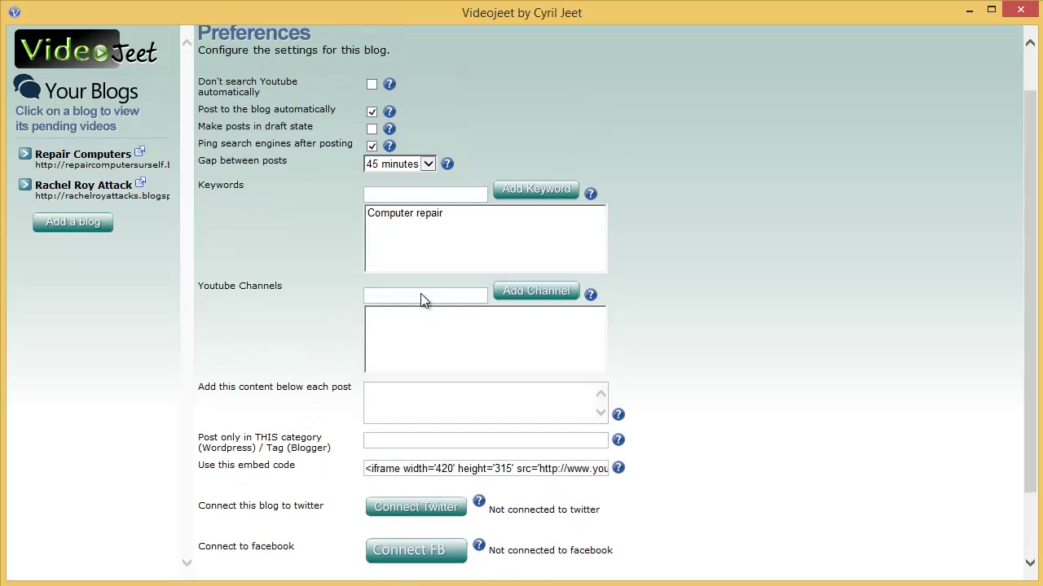
{"action": "scroll", "coordinate": [460, 244], "scroll_direction": "down", "scroll_amount": 2}
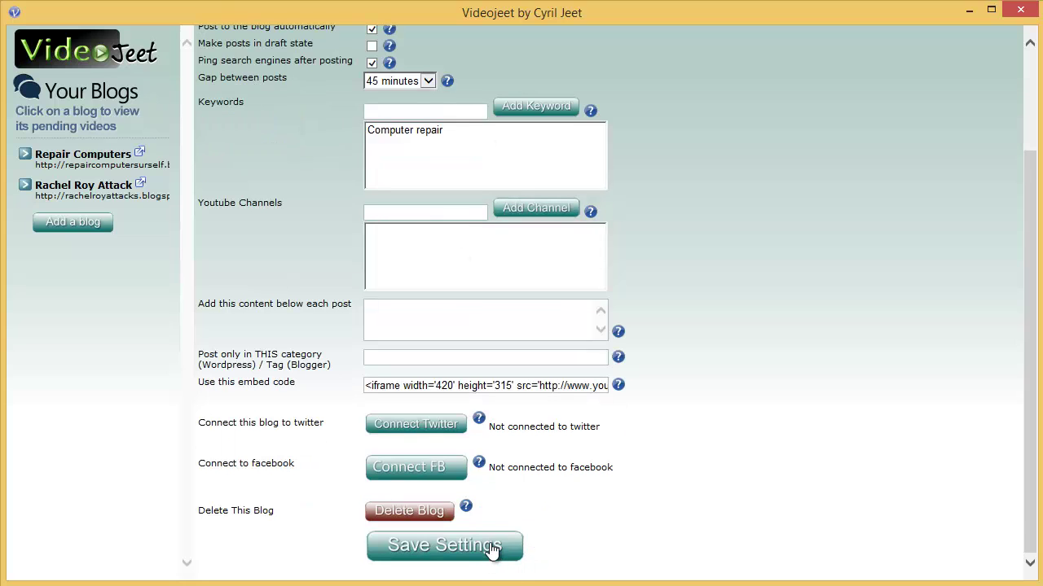
{"action": "left_click", "coordinate": [492, 548]}
{"action": "left_click", "coordinate": [833, 468]}
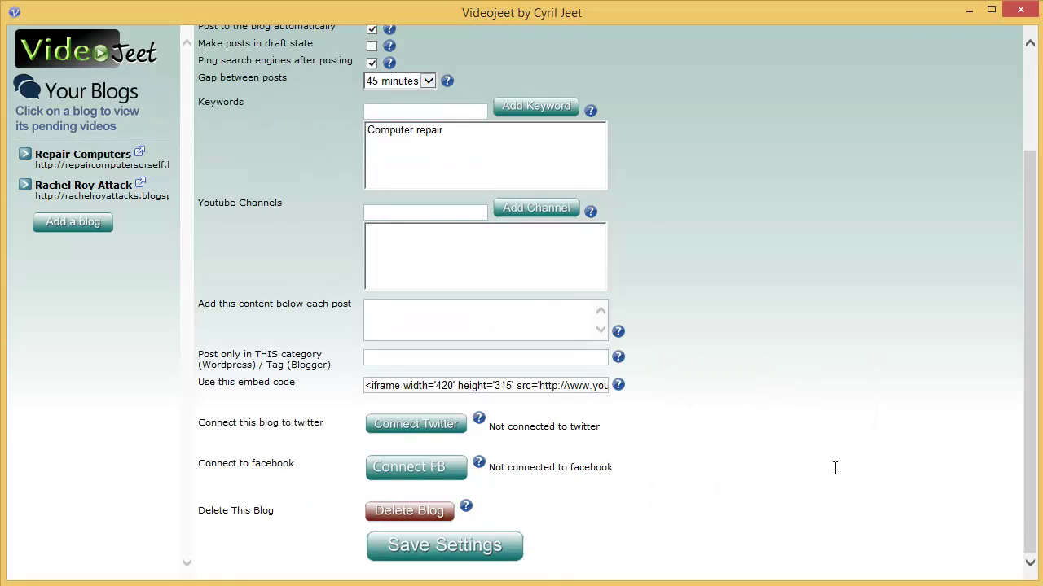